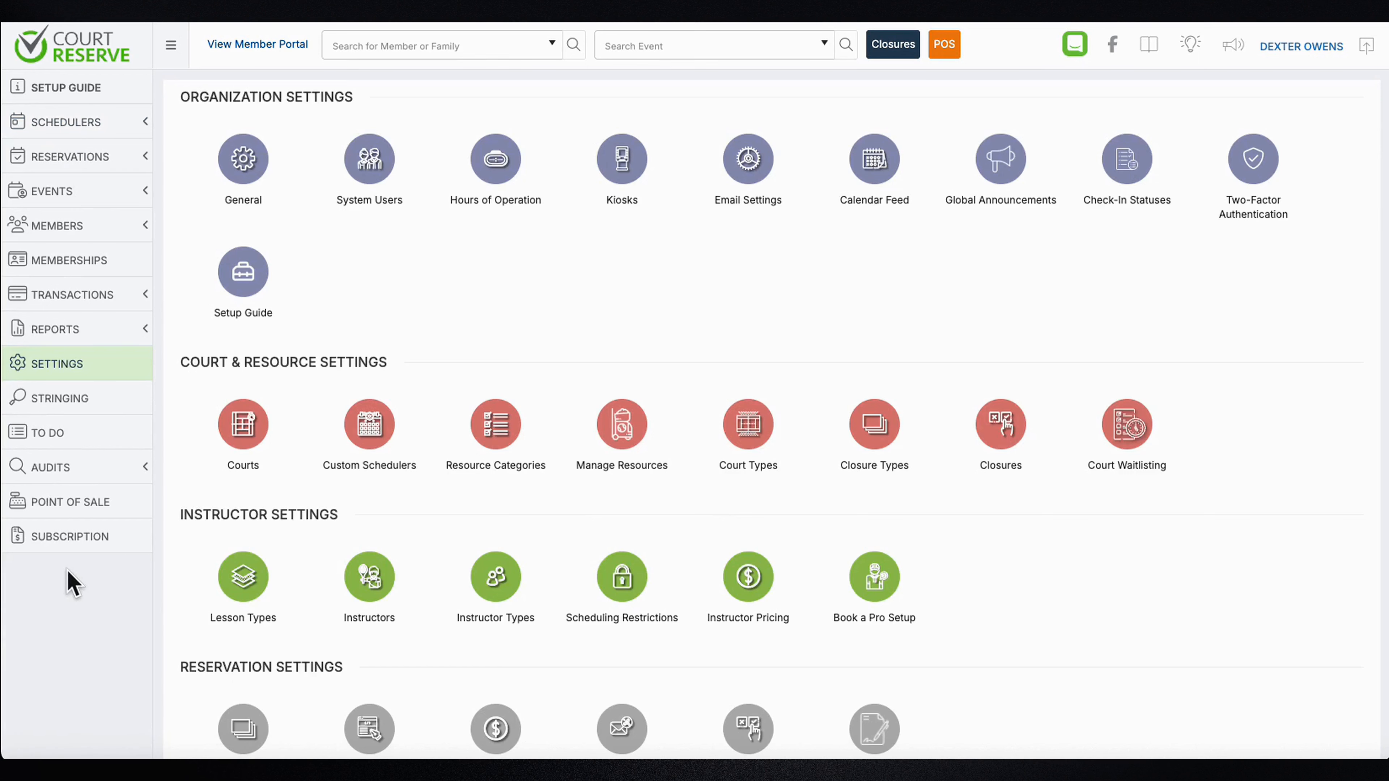
# In System Users, enable Manage Members and Can Send Emails for the first sub-admin, leaving both email template permissions cleared.
pyautogui.click(363, 186)
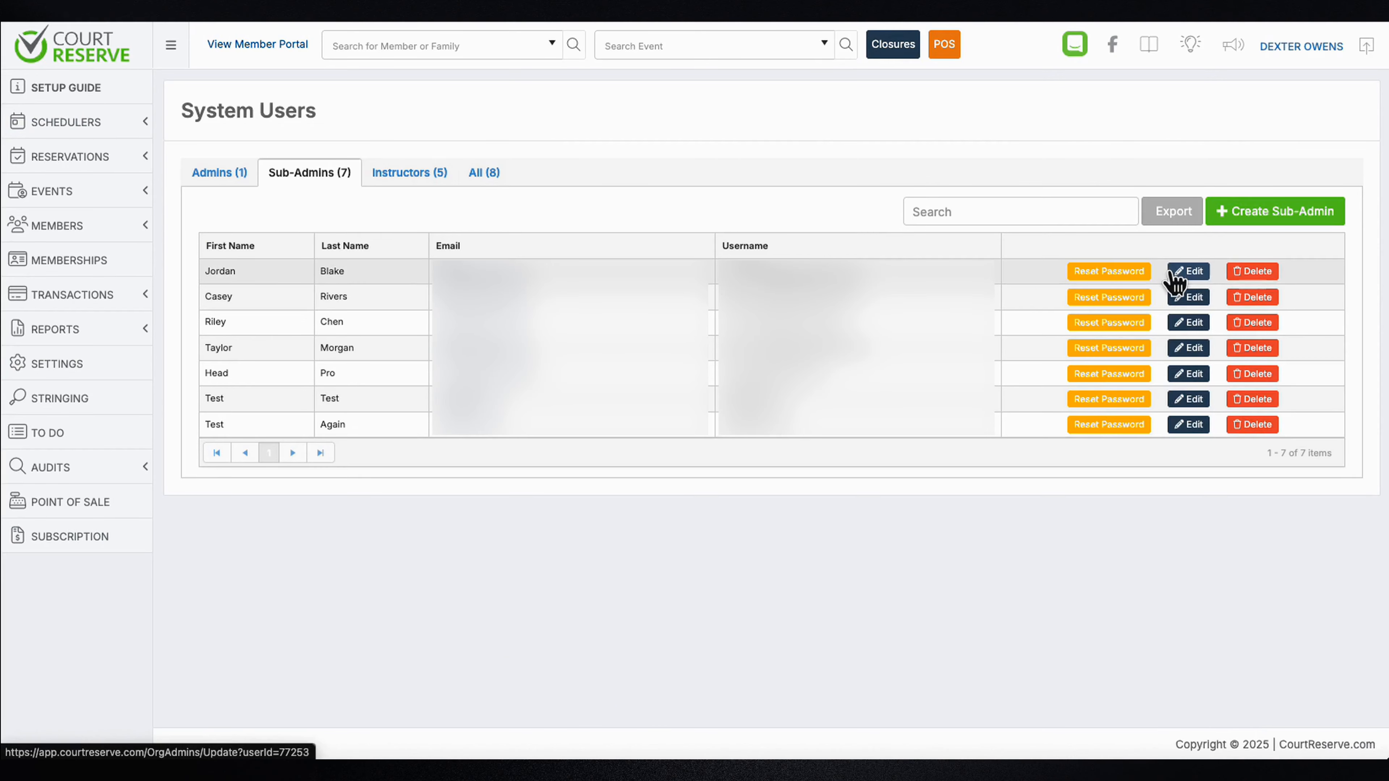
pyautogui.click(1182, 271)
pyautogui.scroll(-20, 1106, 540)
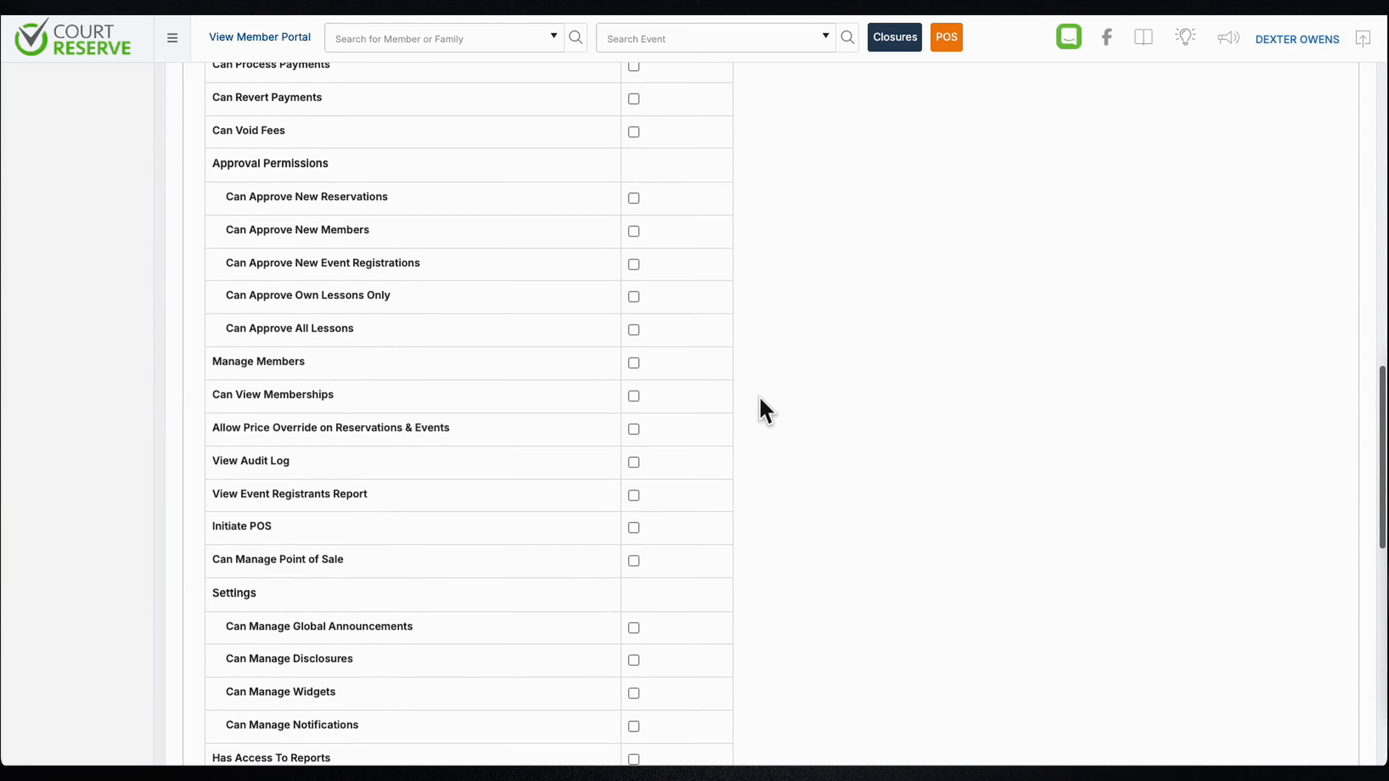
pyautogui.click(737, 236)
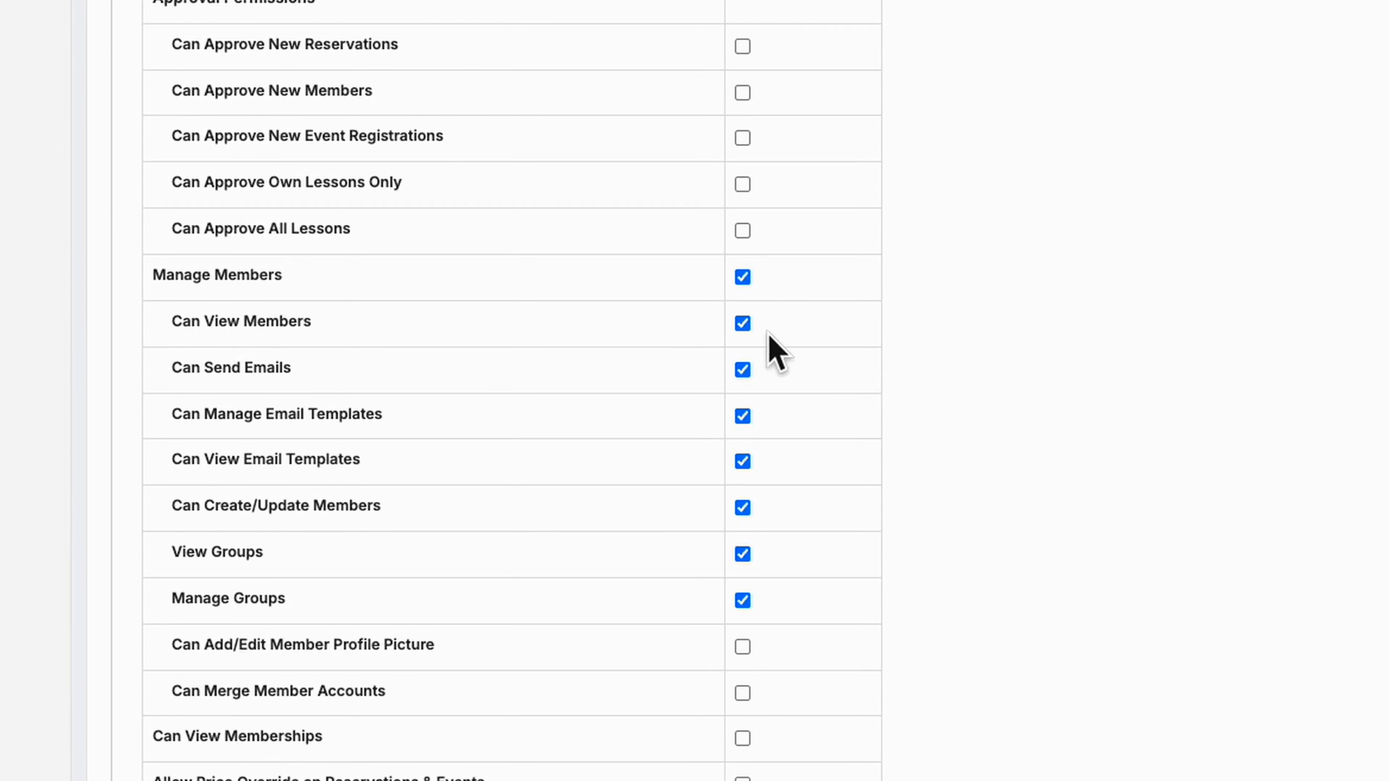
pyautogui.click(743, 371)
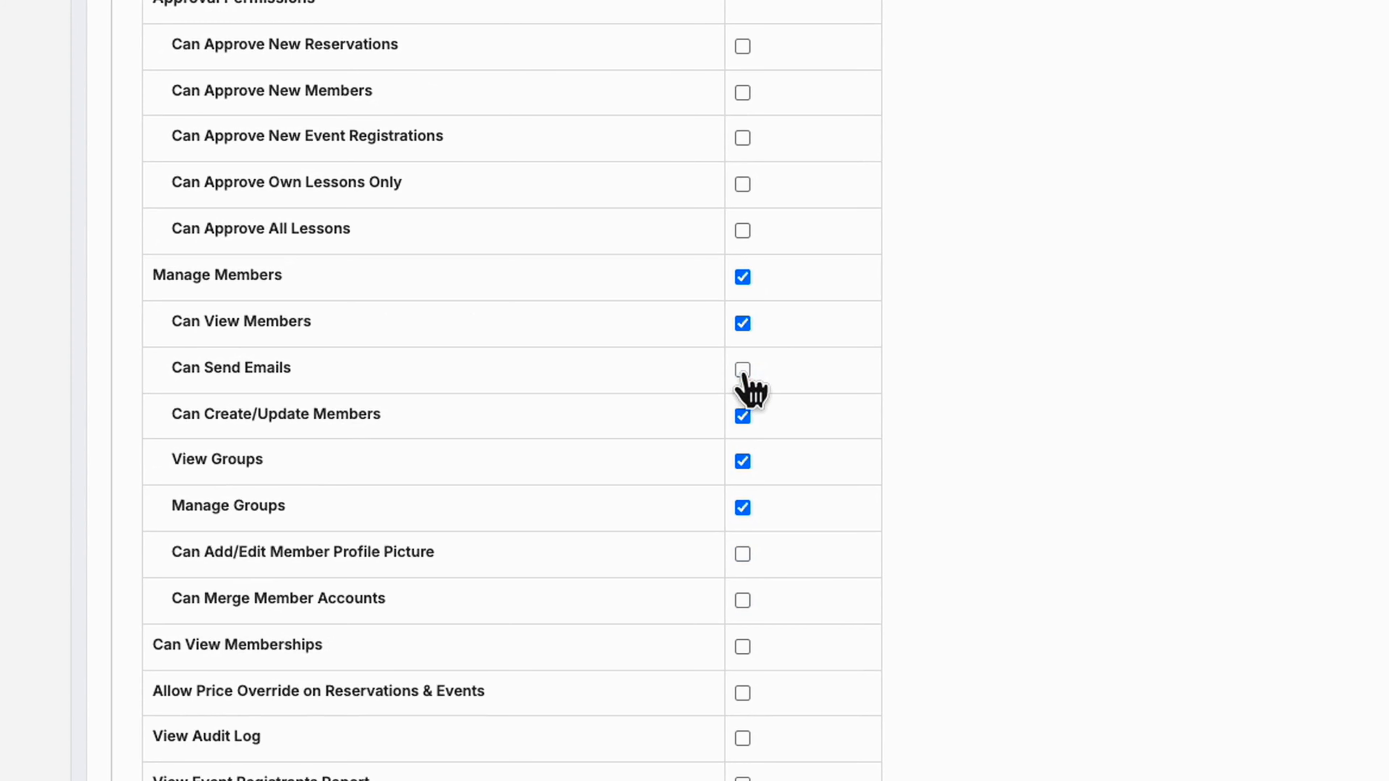
pyautogui.click(742, 371)
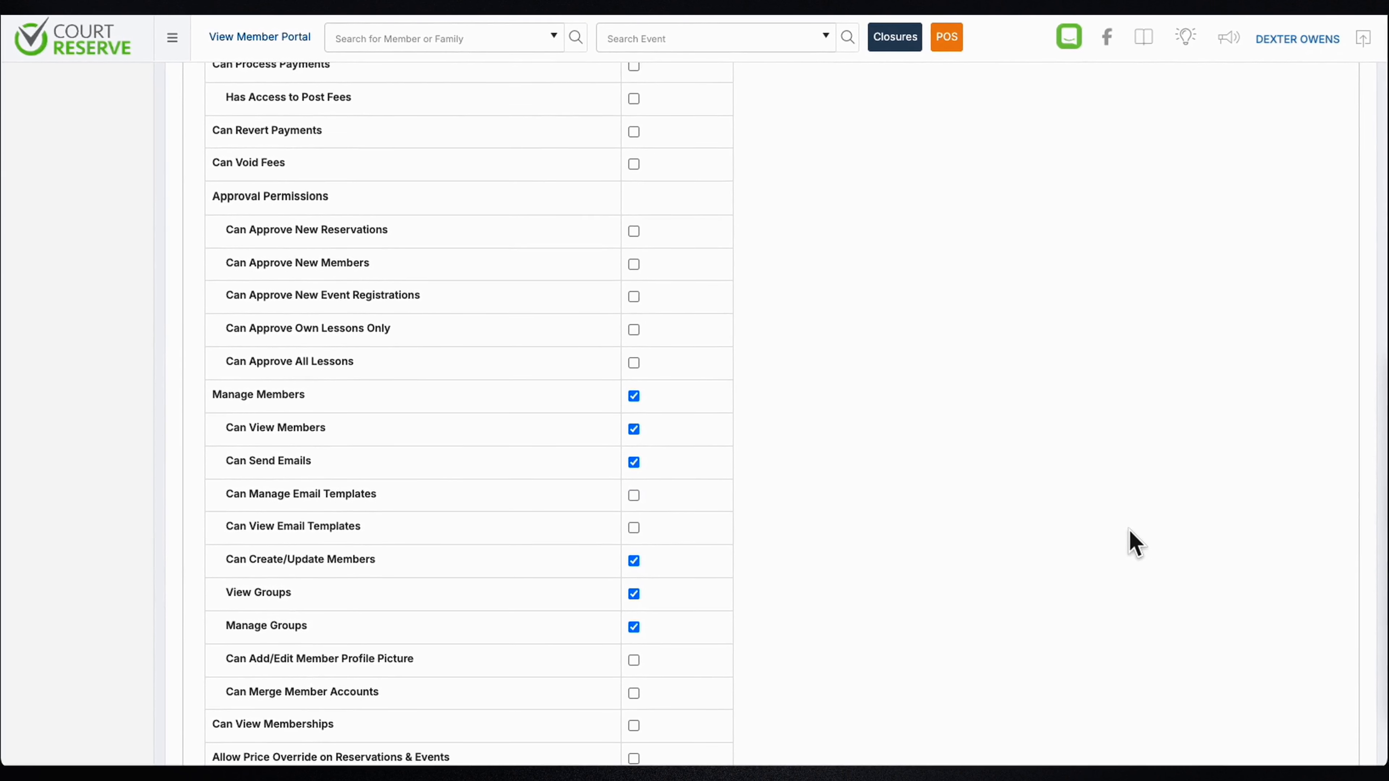
pyautogui.scroll(-20, 1128, 530)
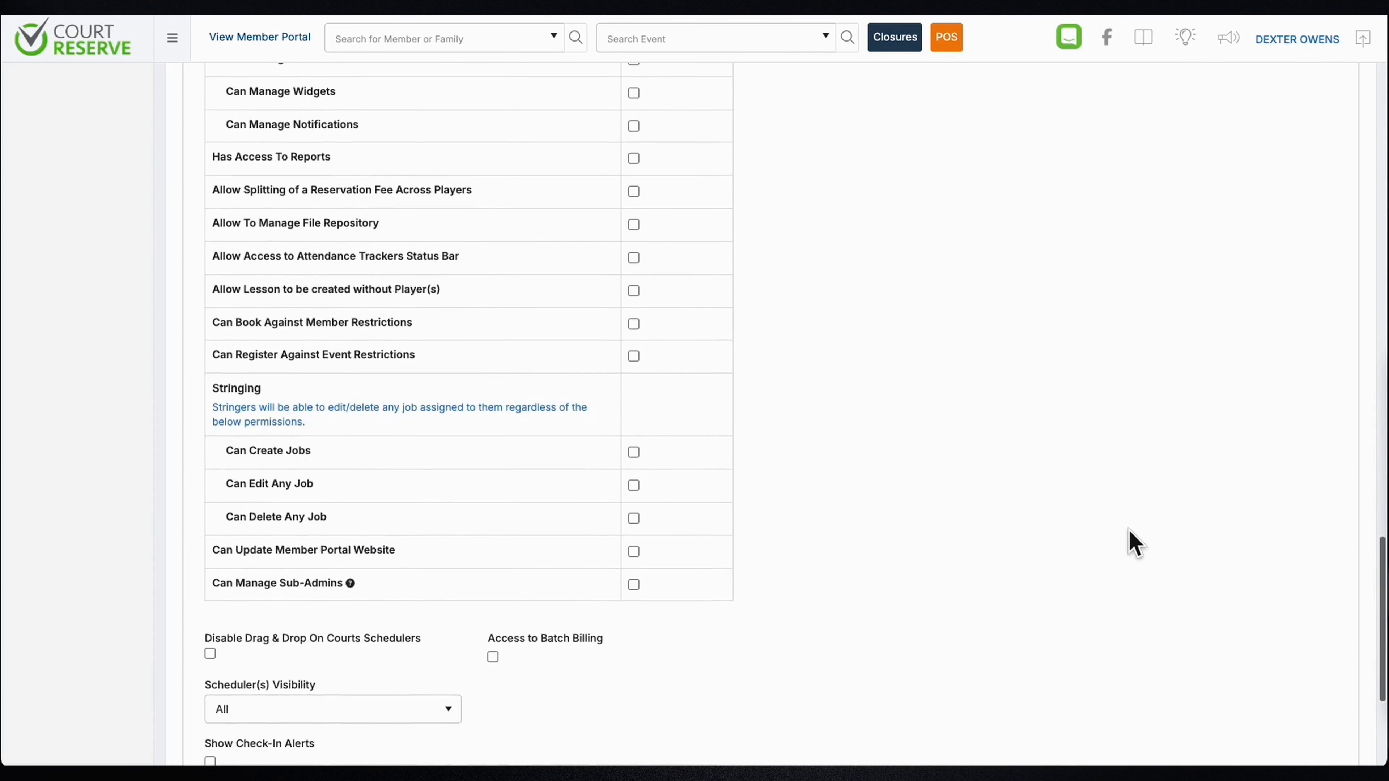
pyautogui.click(800, 662)
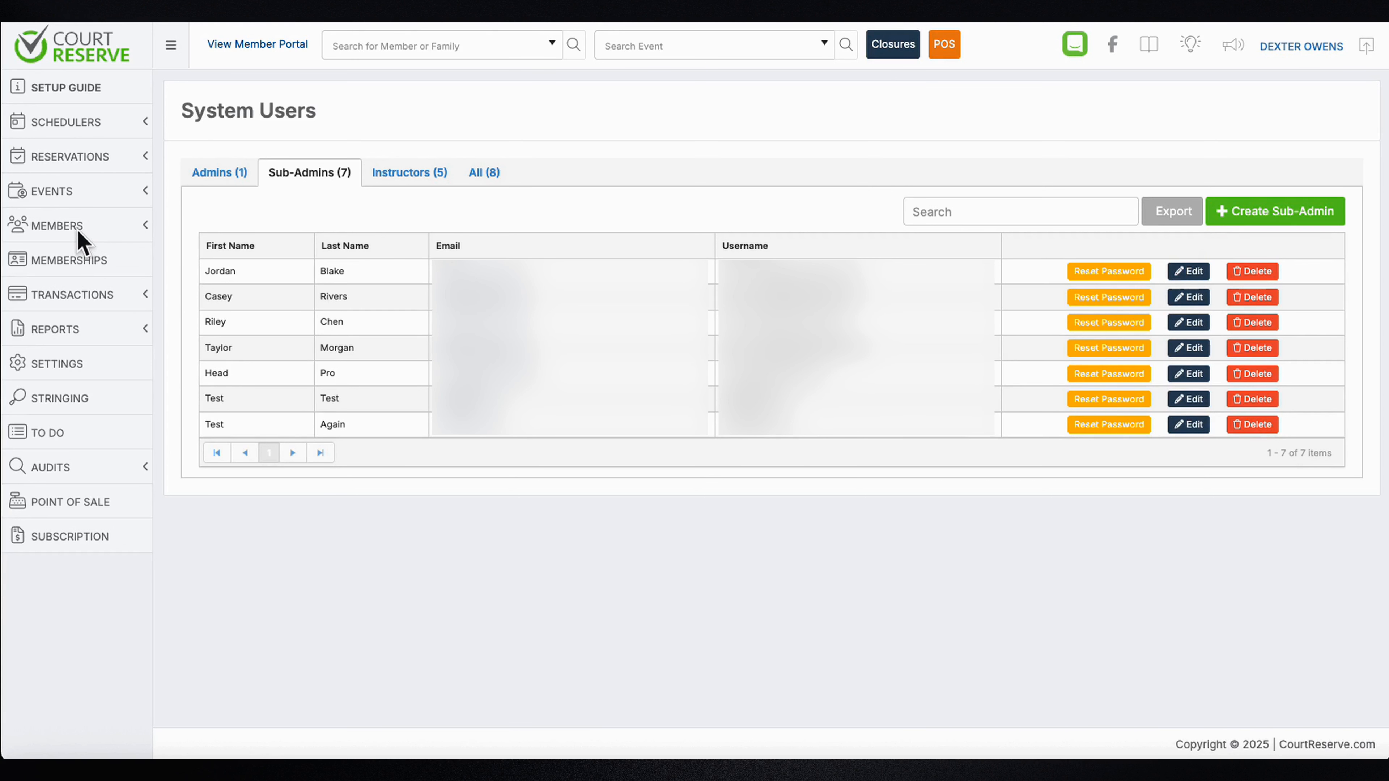
# Create a new bulk email to members named Test.
pyautogui.click(78, 241)
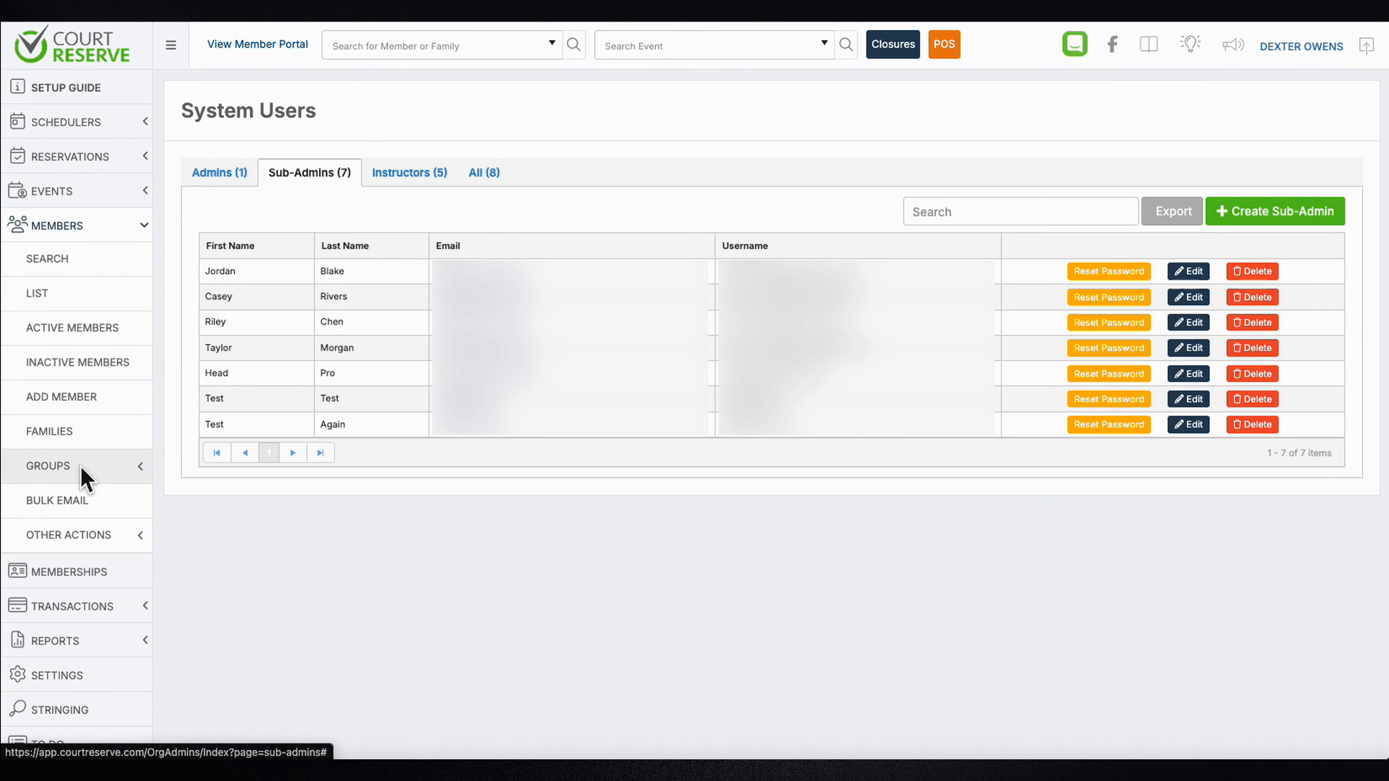
pyautogui.click(78, 503)
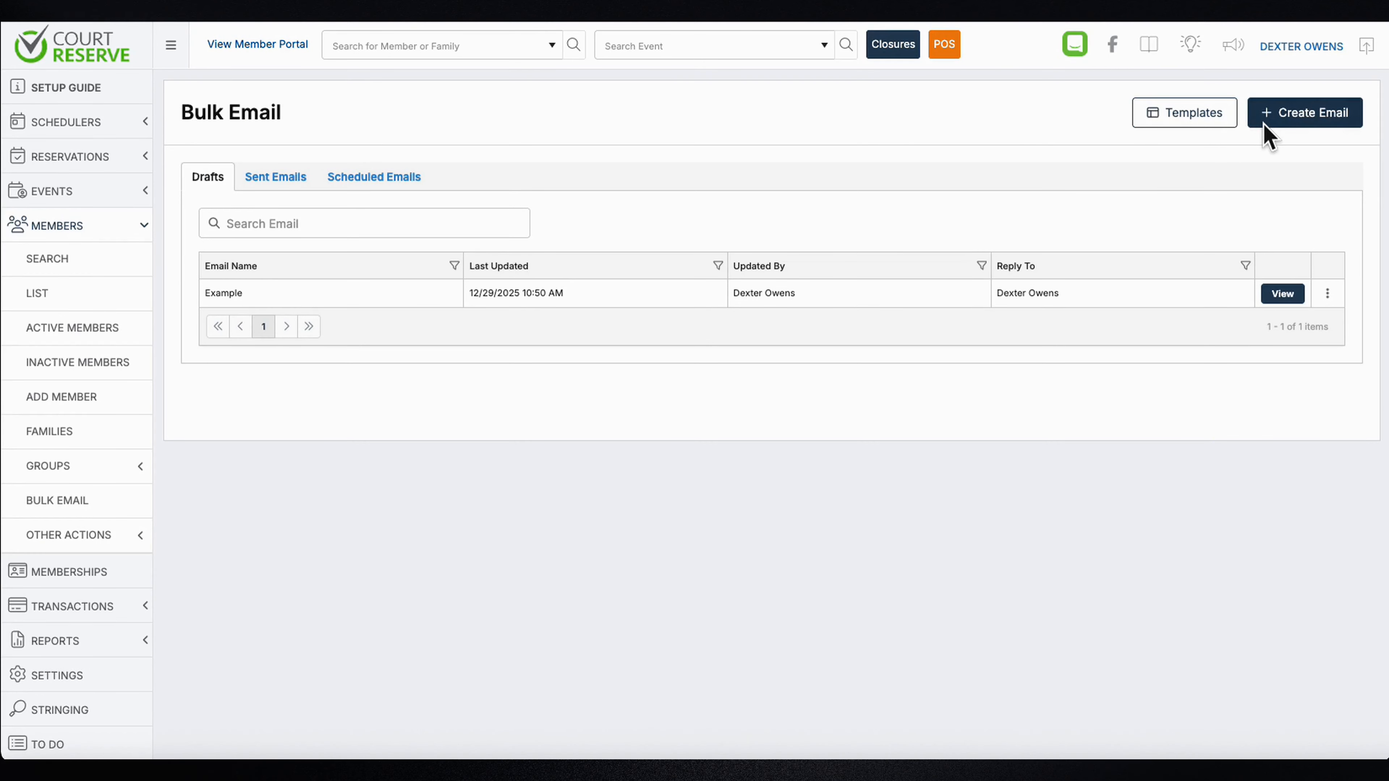
pyautogui.click(1266, 134)
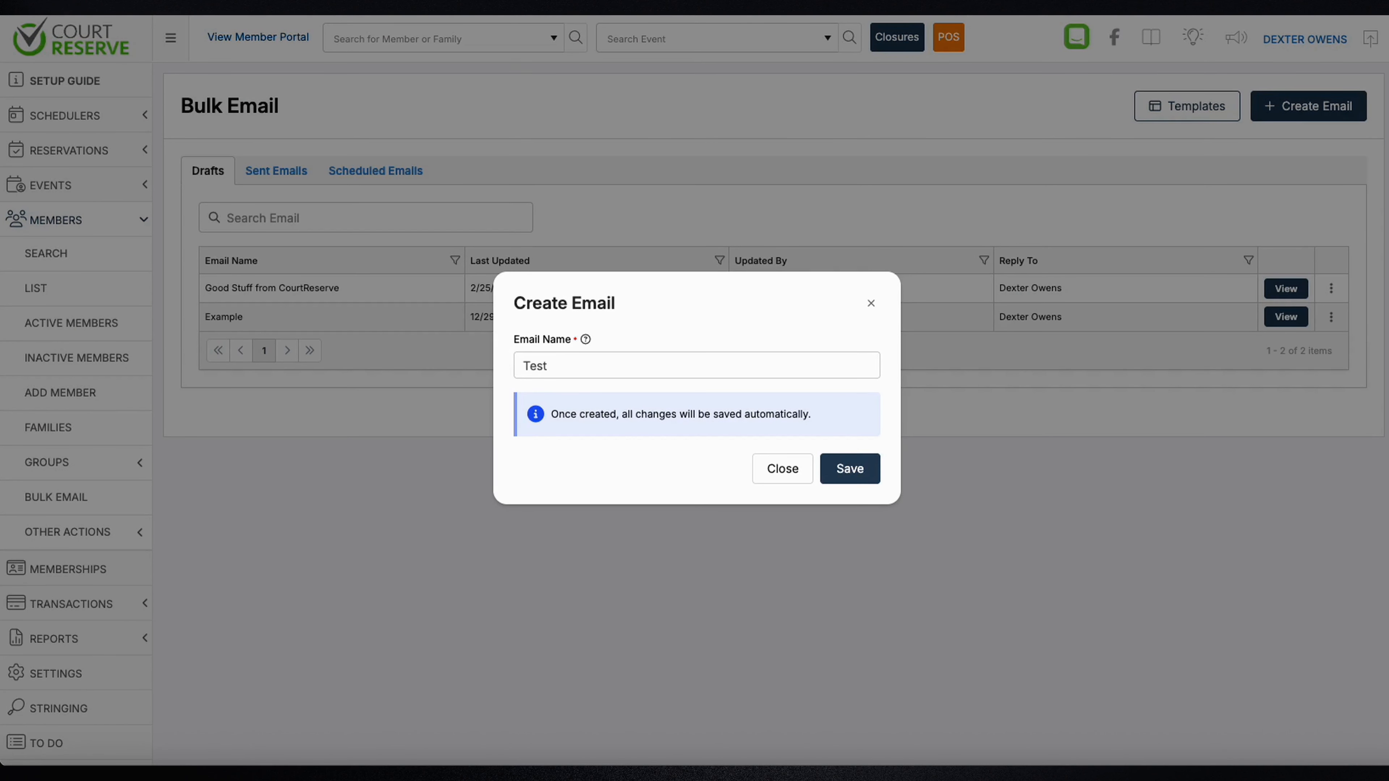
pyautogui.click(847, 472)
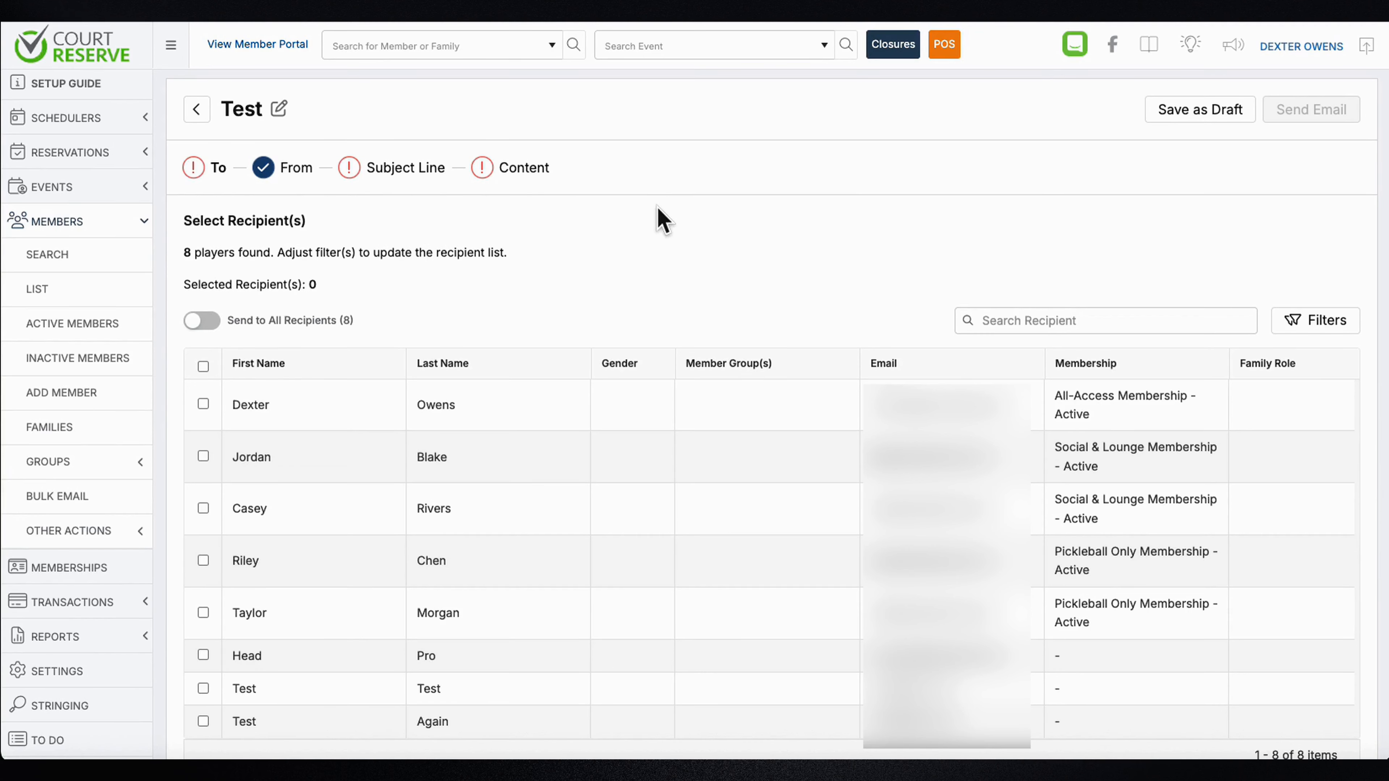
# Enable Send to All Recipients, deselect the first and third members, and re-enable sending to all recipients.
pyautogui.click(203, 321)
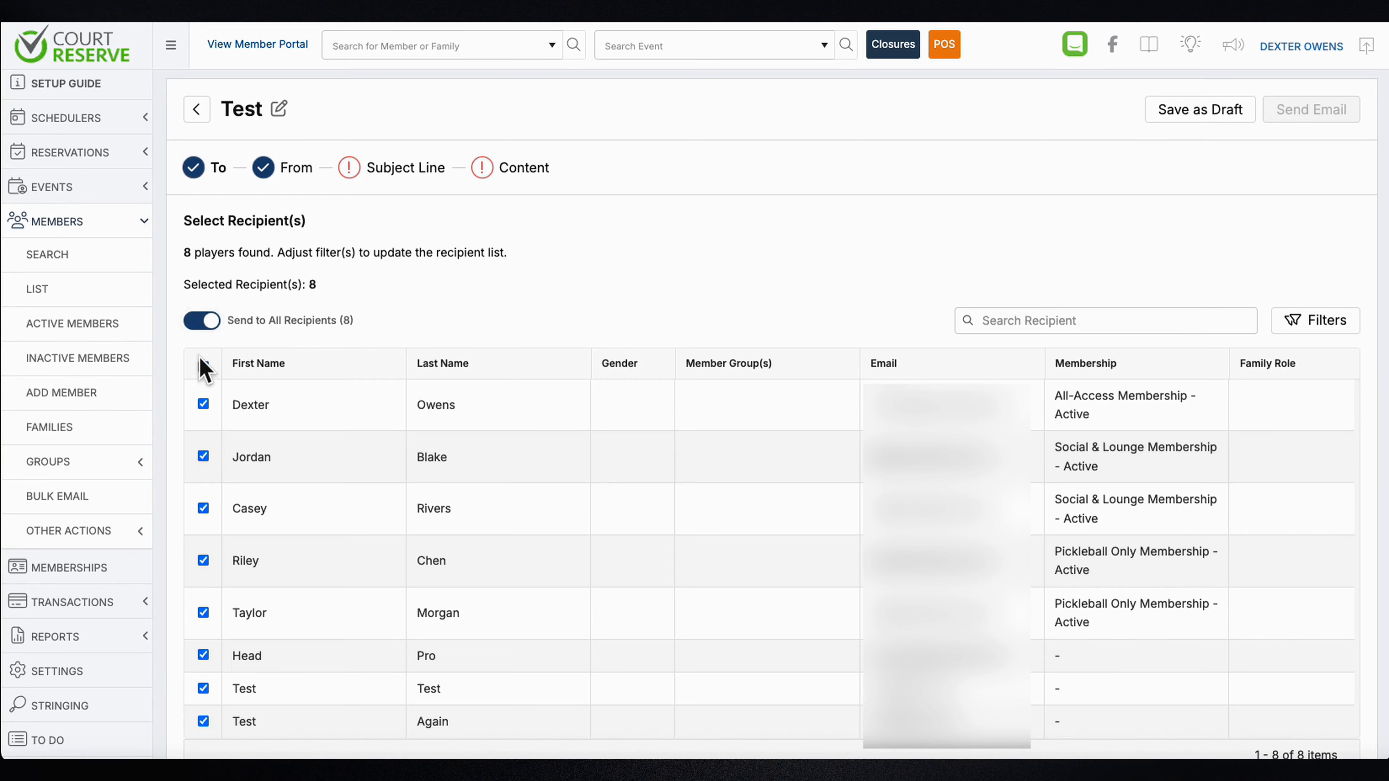
pyautogui.click(203, 405)
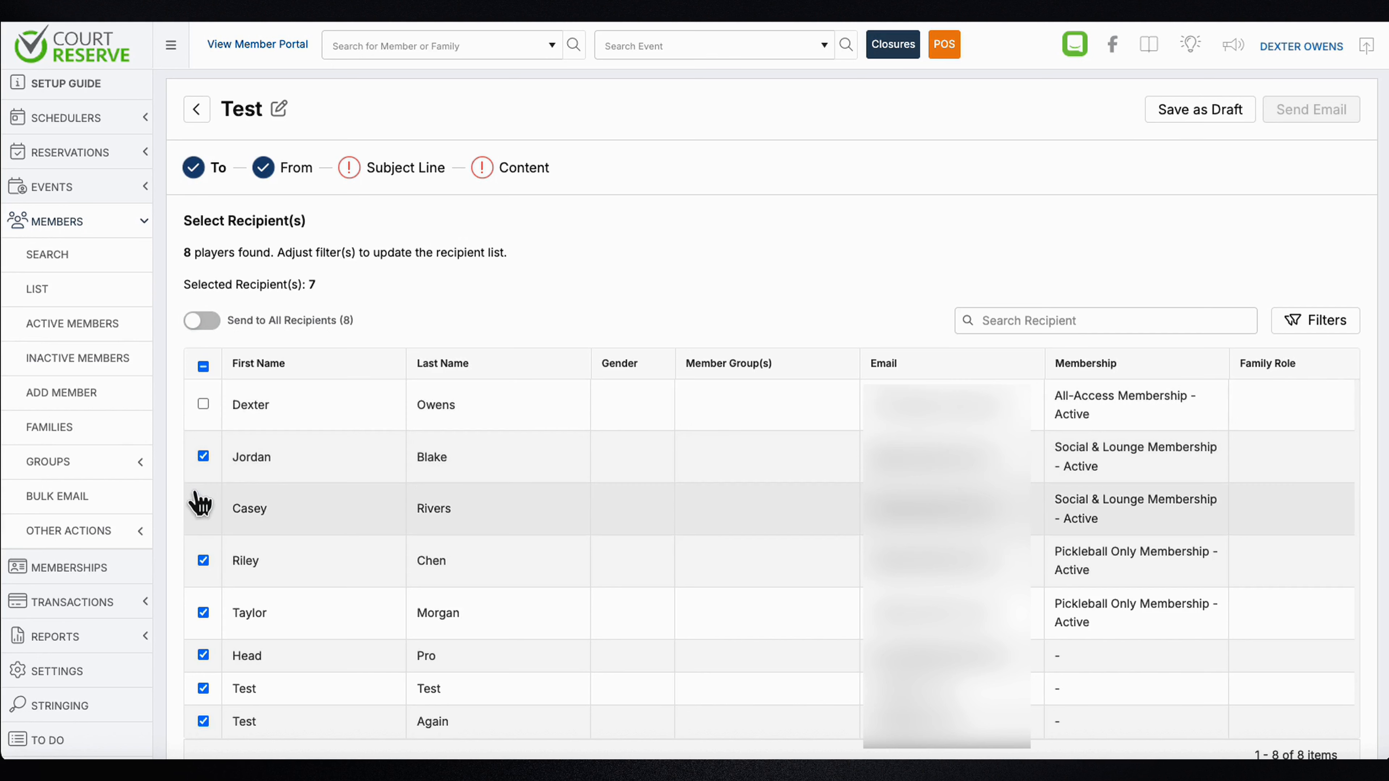
pyautogui.click(202, 508)
pyautogui.click(201, 321)
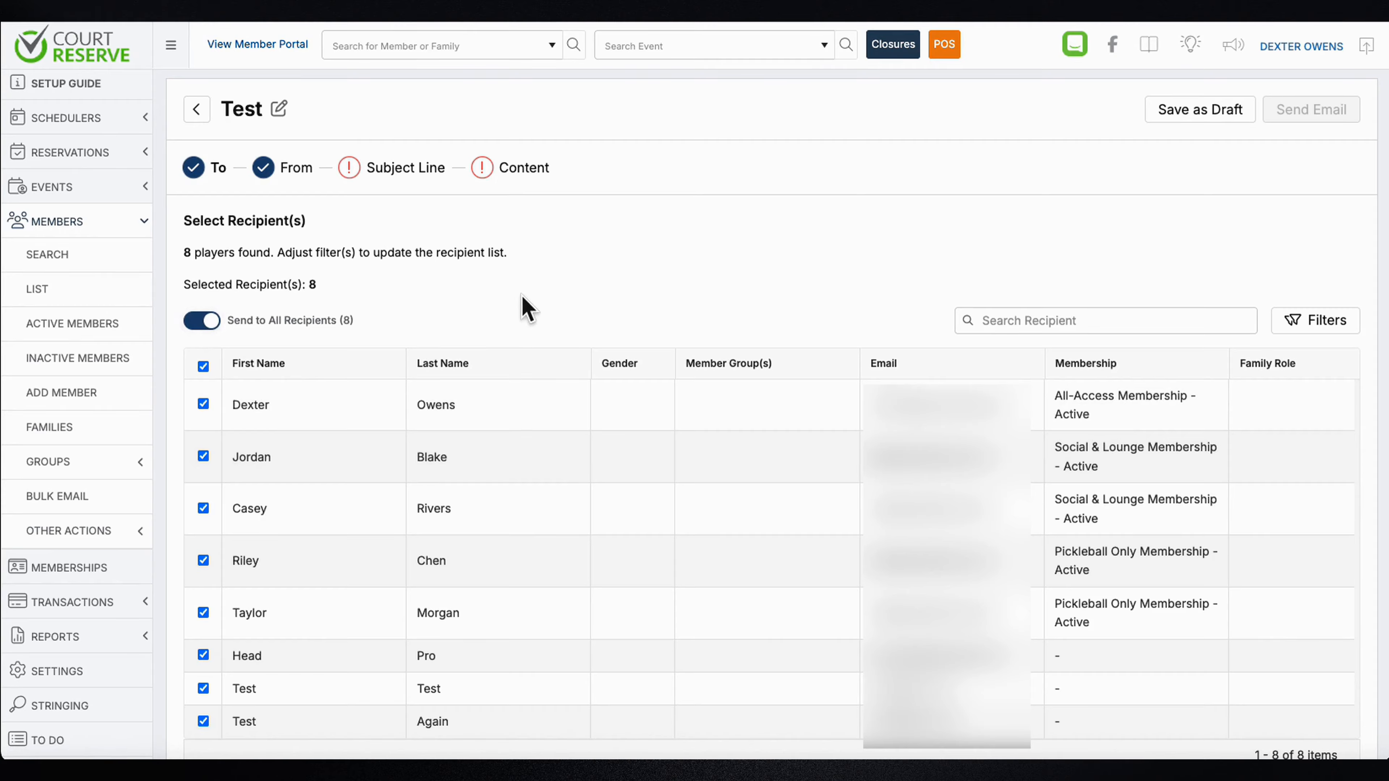
# Search the recipients for "head", view the available recipient filters without applying any, and clear the search.
pyautogui.click(987, 317)
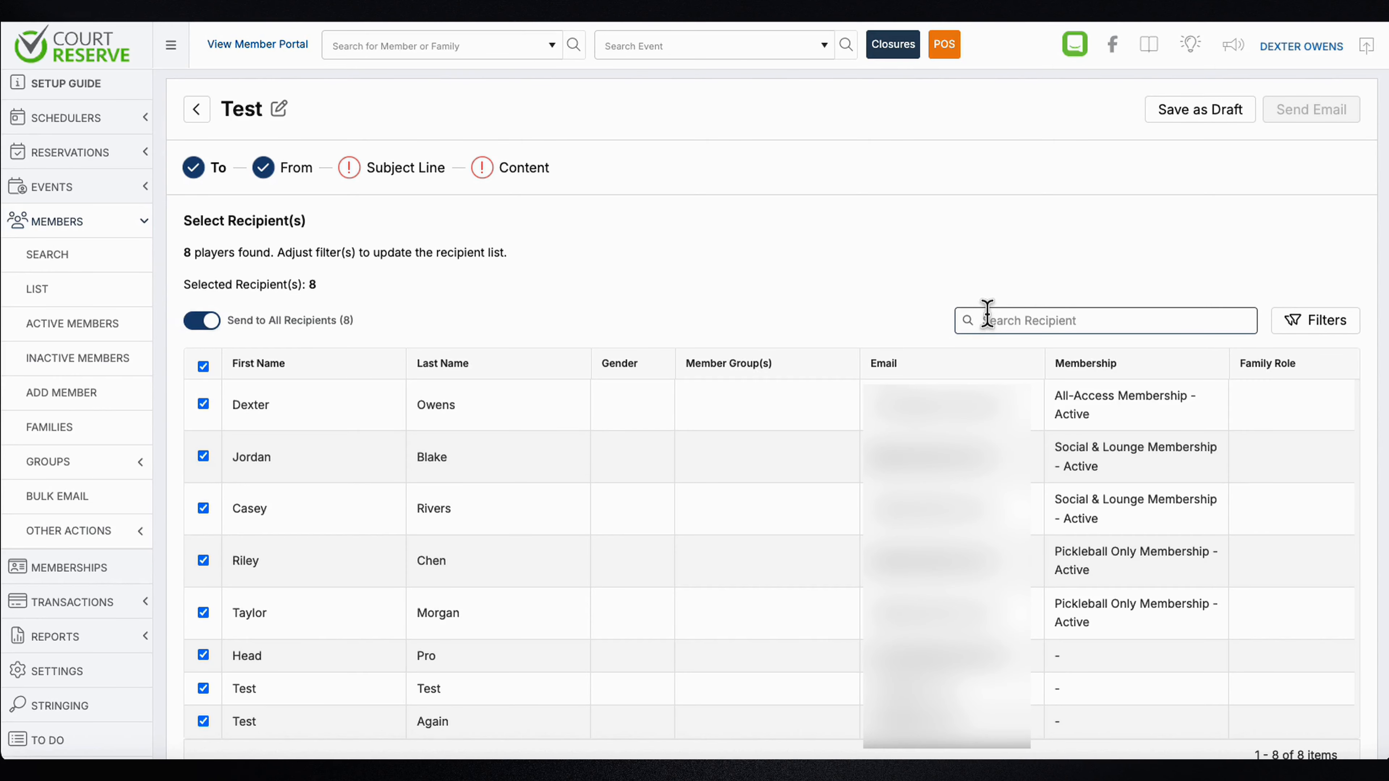
pyautogui.write('head')
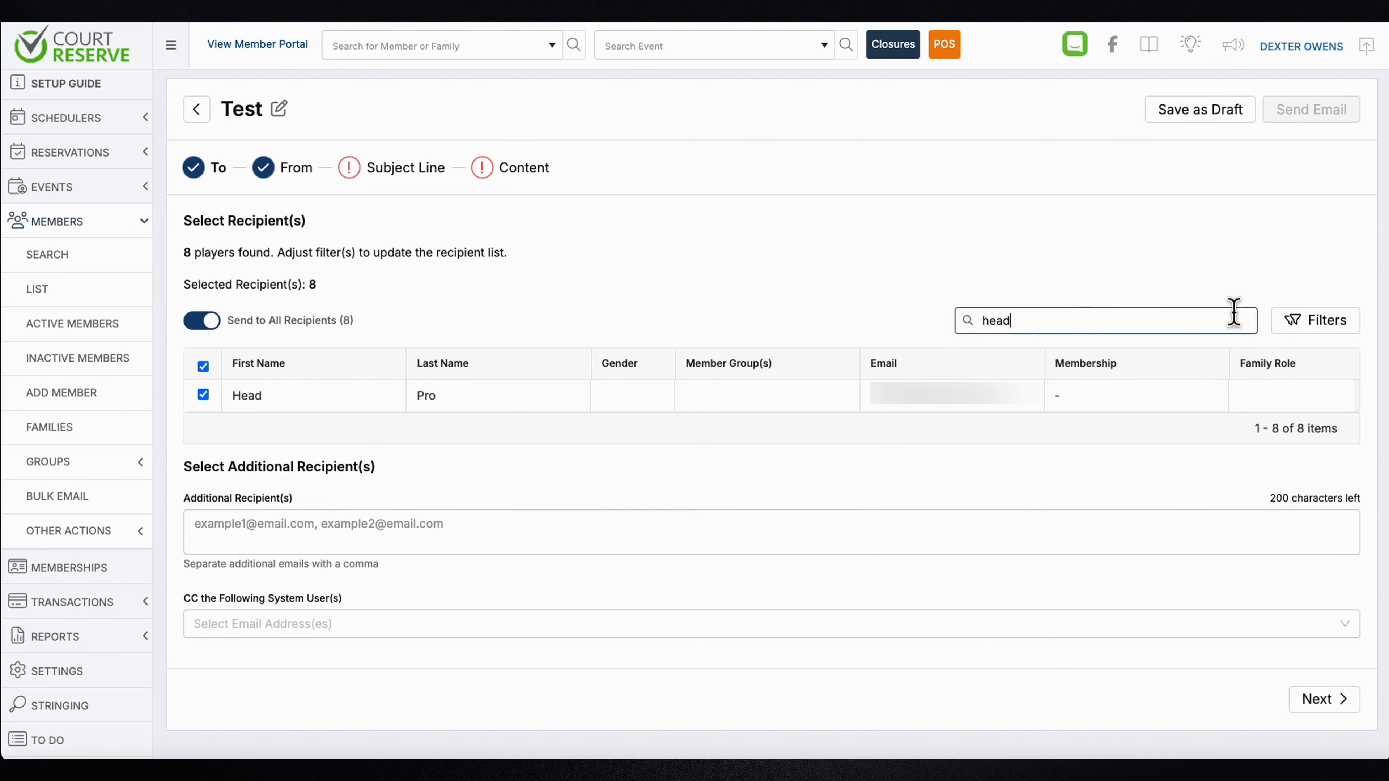
pyautogui.click(1291, 320)
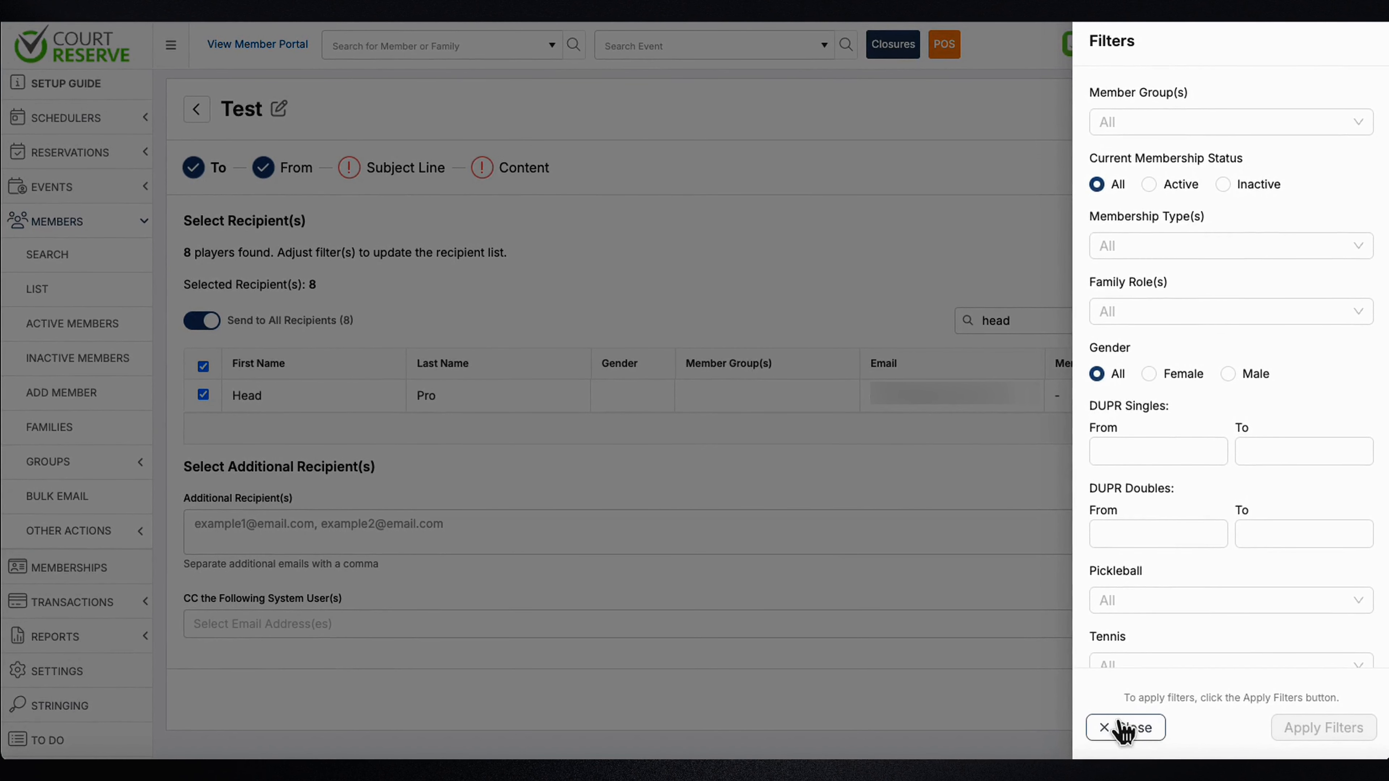
pyautogui.click(1125, 727)
pyautogui.moveTo(1078, 320); pyautogui.dragTo(977, 322)
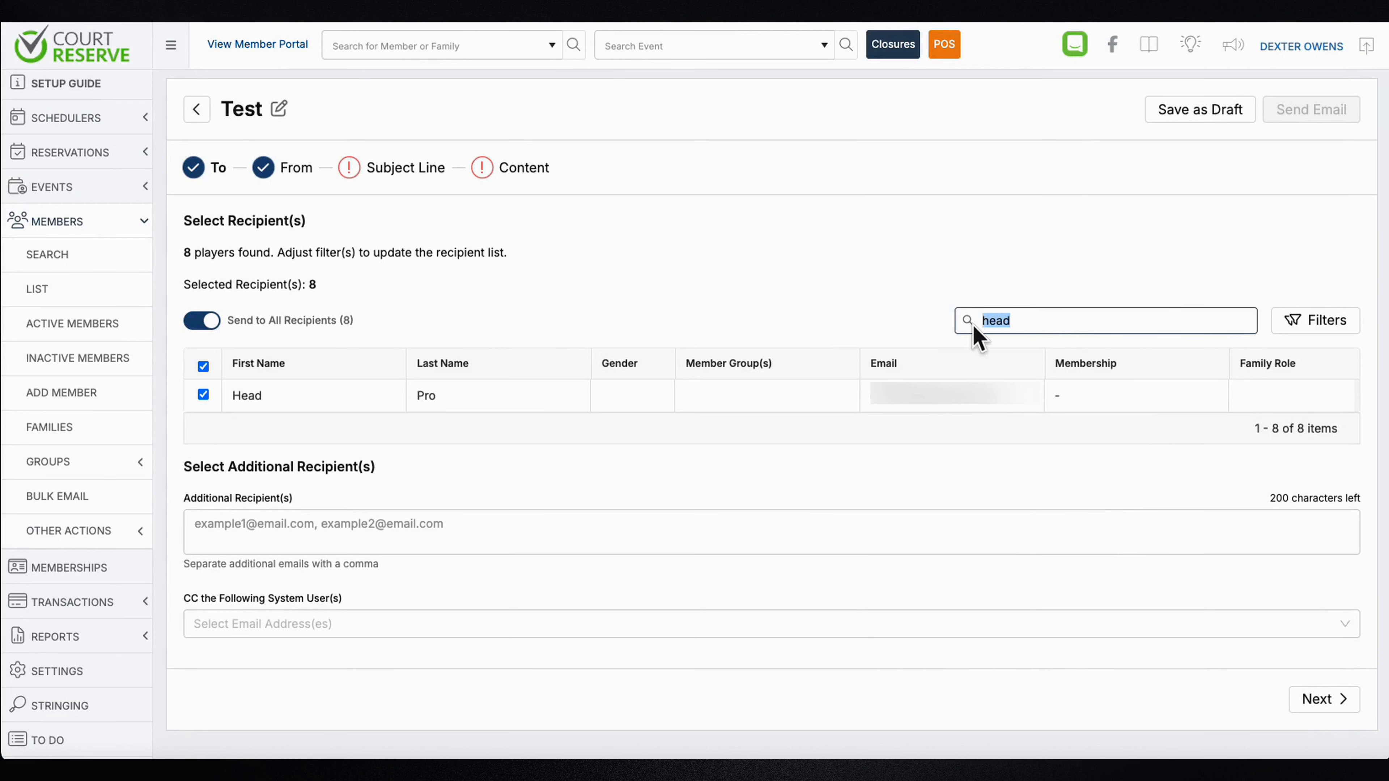
pyautogui.press('BackSpace')
# Accept the recipients and the prefilled sender details, and set the subject line to "Exciting December Membership News!".
pyautogui.scroll(-5, 692, 227)
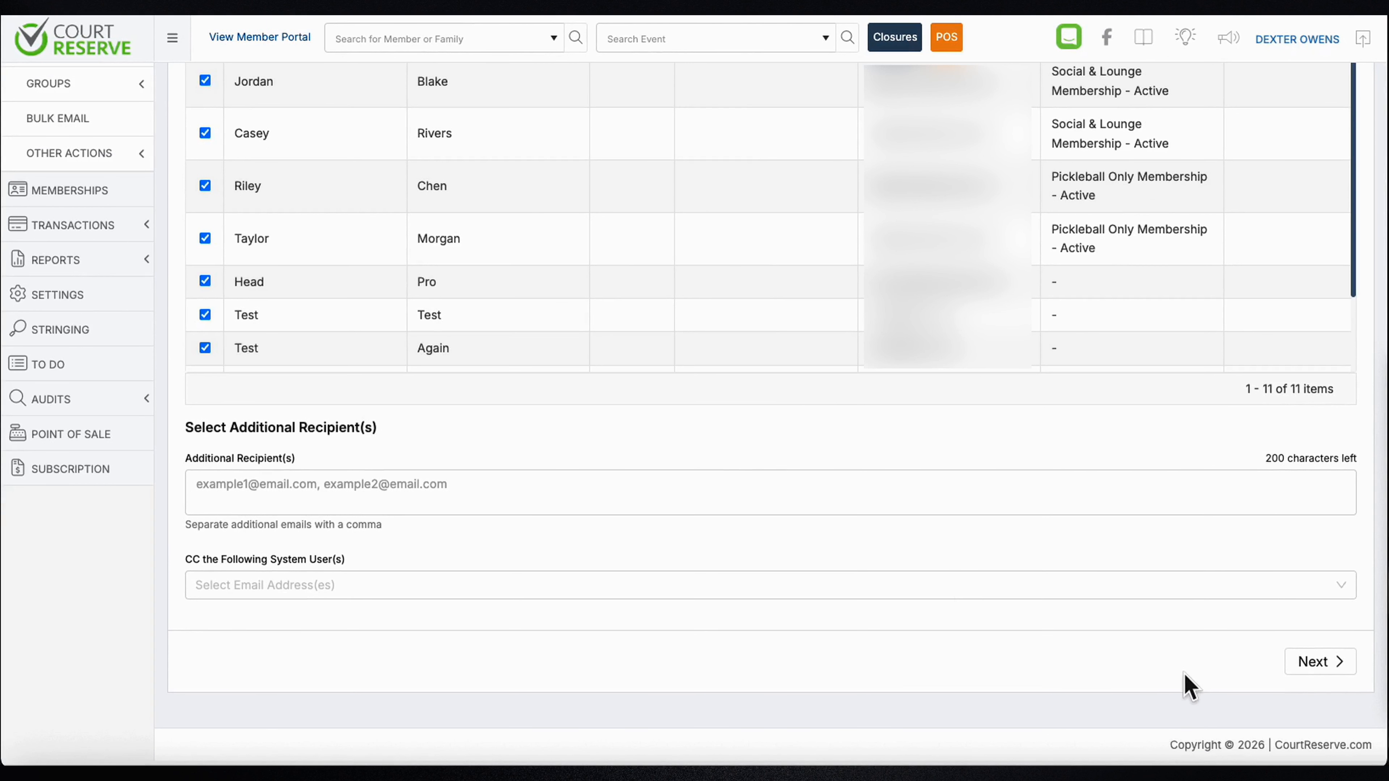
pyautogui.click(1330, 663)
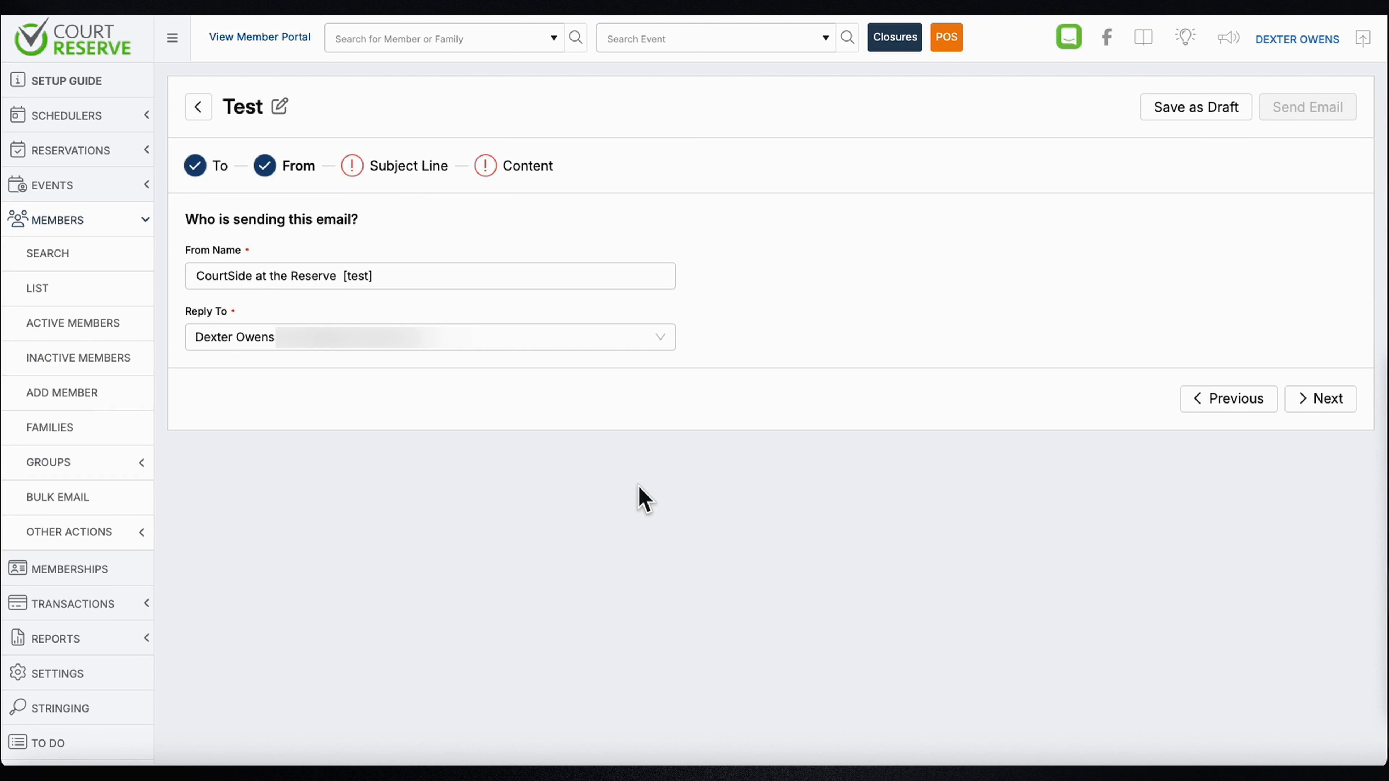
pyautogui.click(1320, 401)
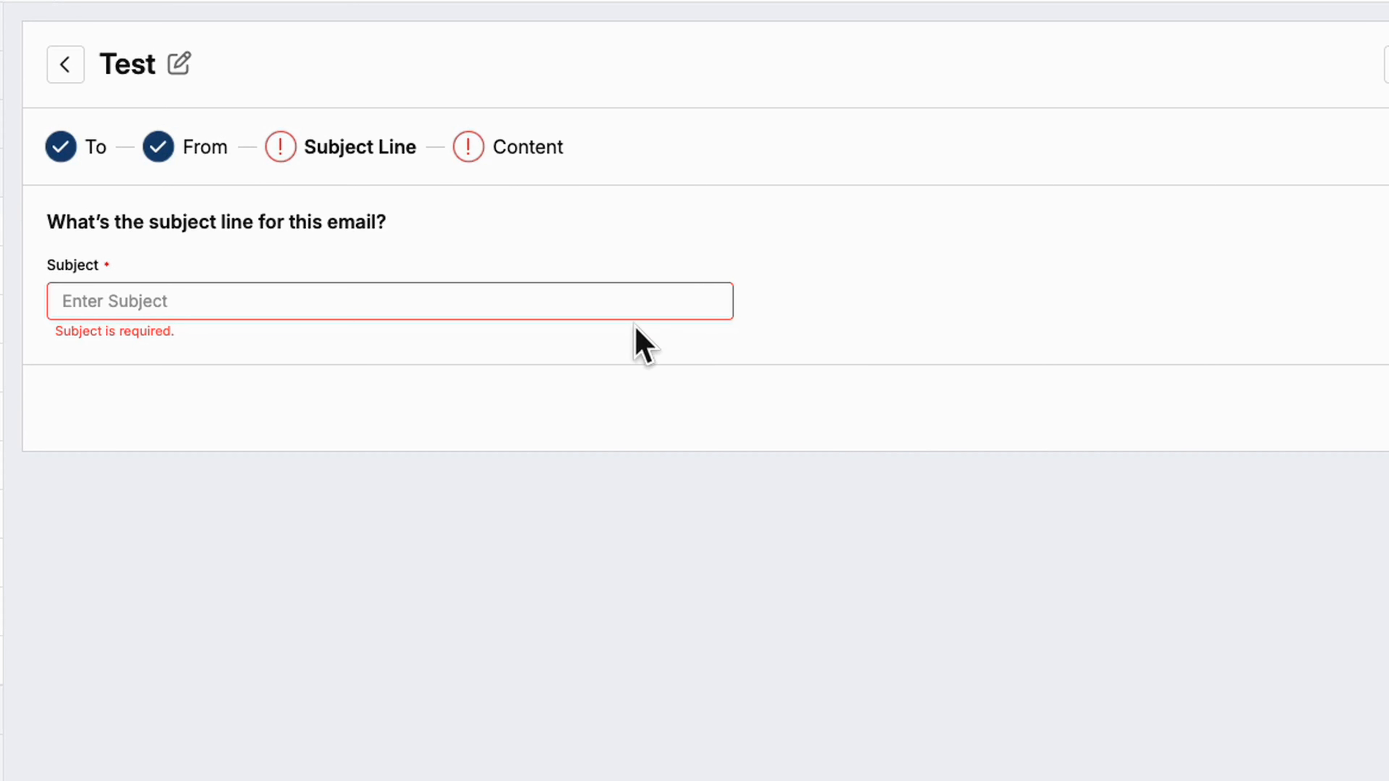
pyautogui.click(599, 307)
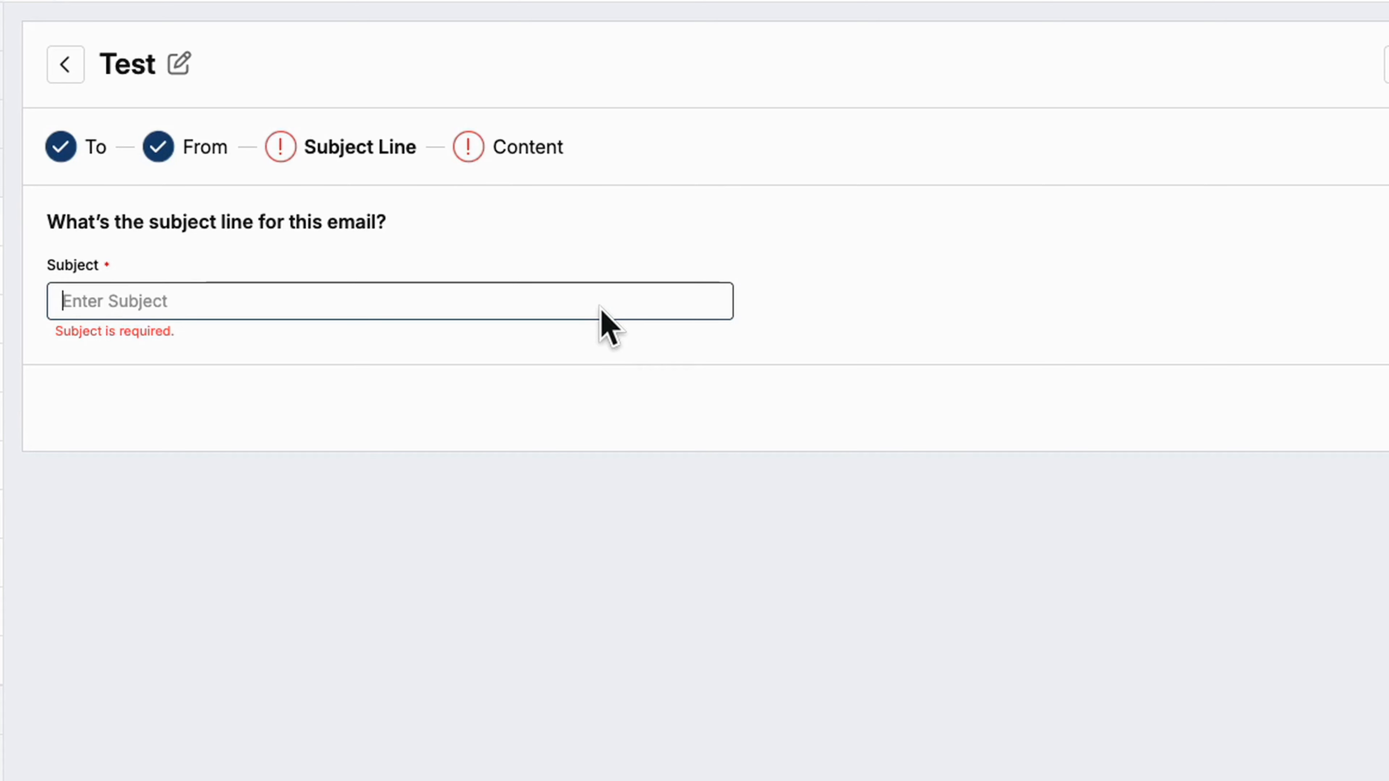
pyautogui.write('Exciting December Membership News!')
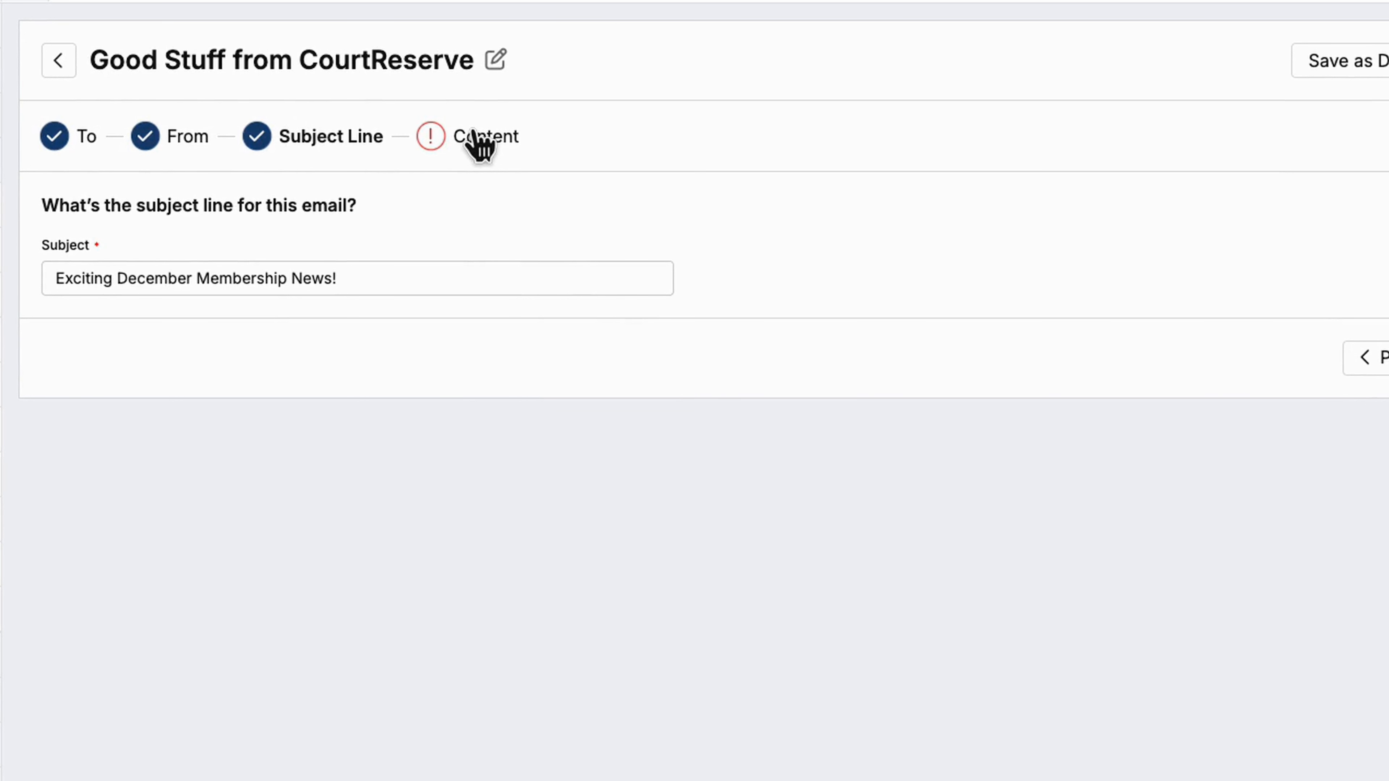
# Start designing the email content with the Design From Scratch option instead of a template.
pyautogui.click(475, 136)
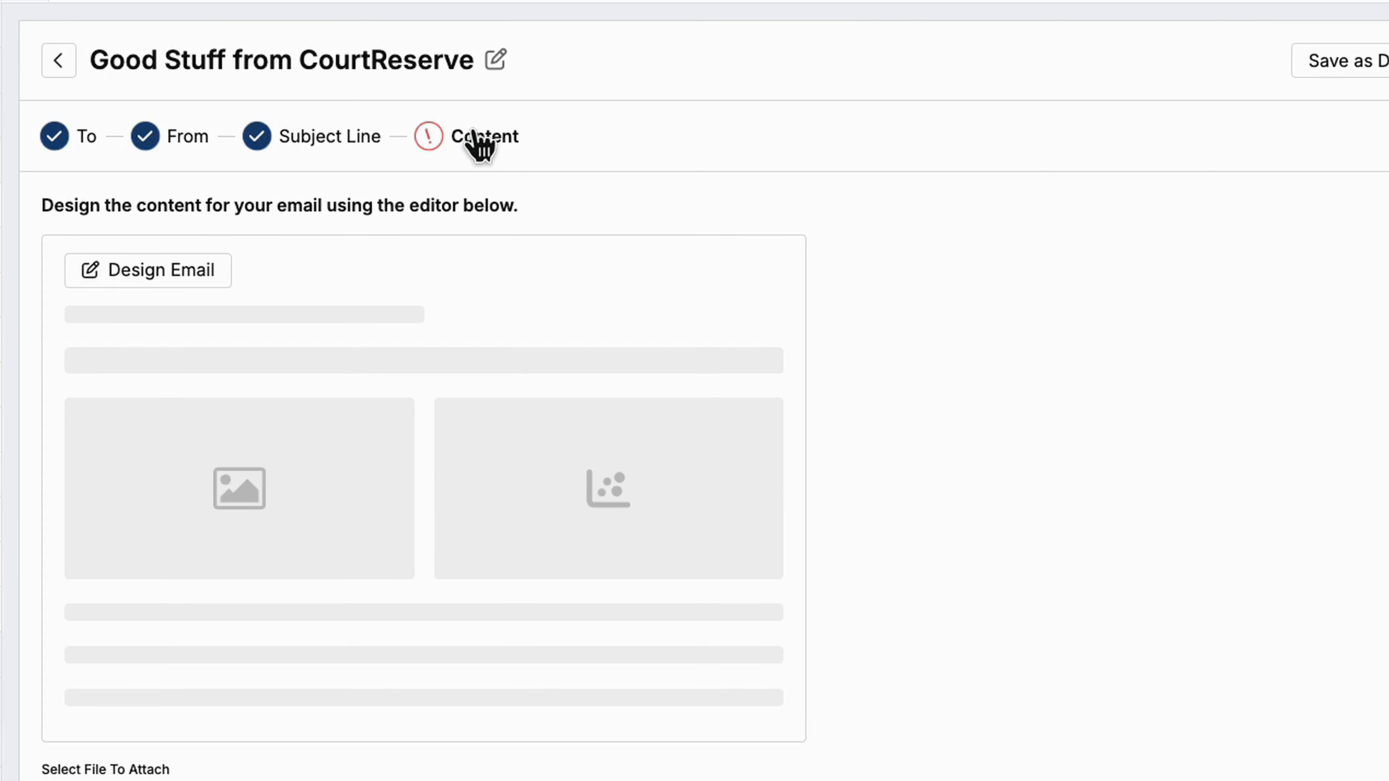
pyautogui.click(201, 273)
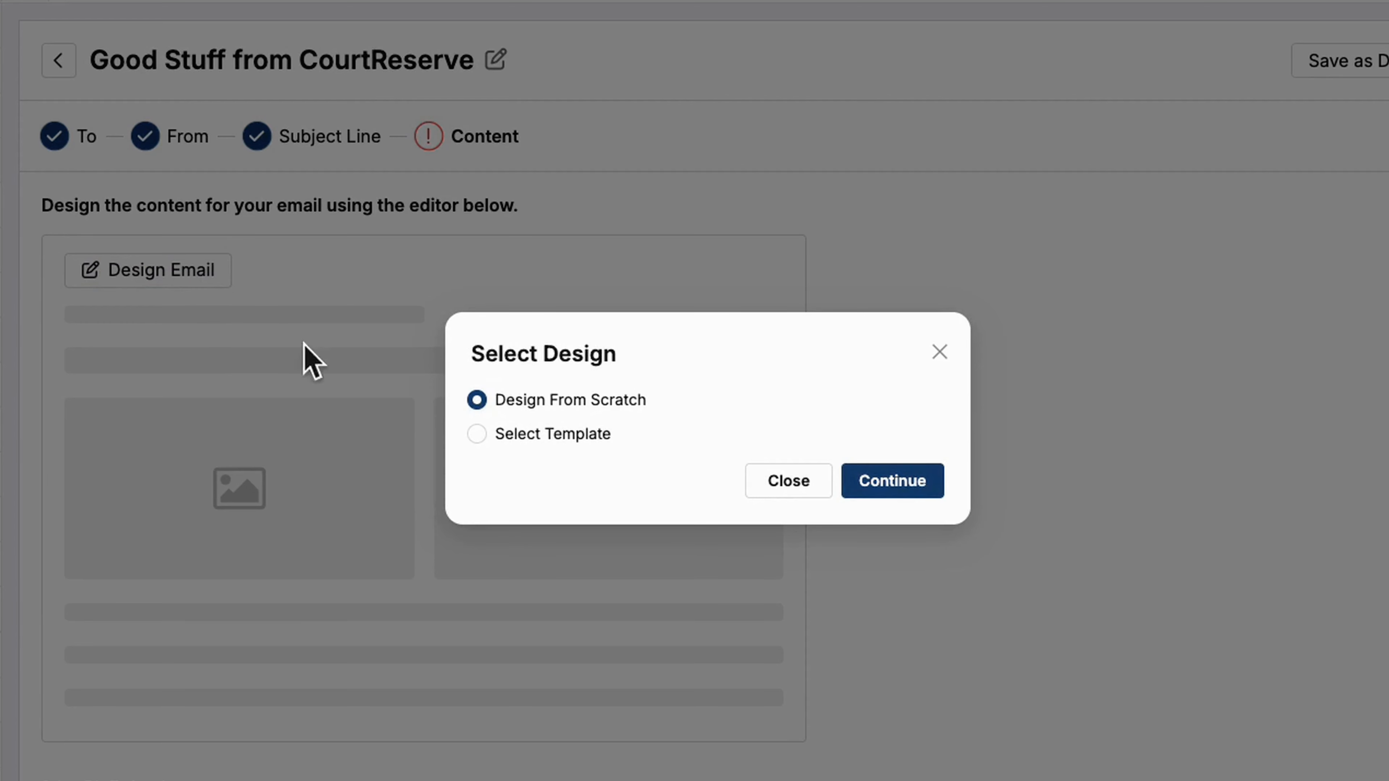
pyautogui.click(476, 434)
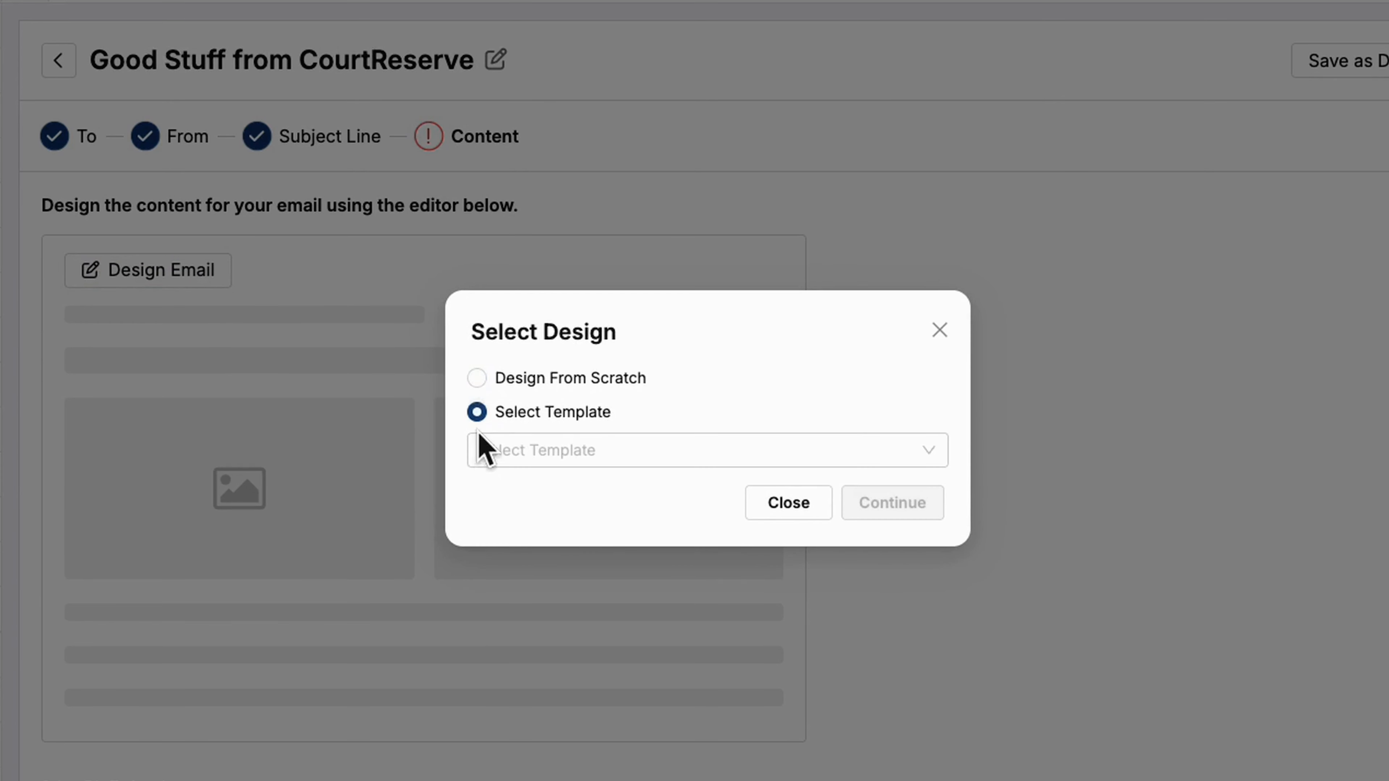
pyautogui.click(481, 383)
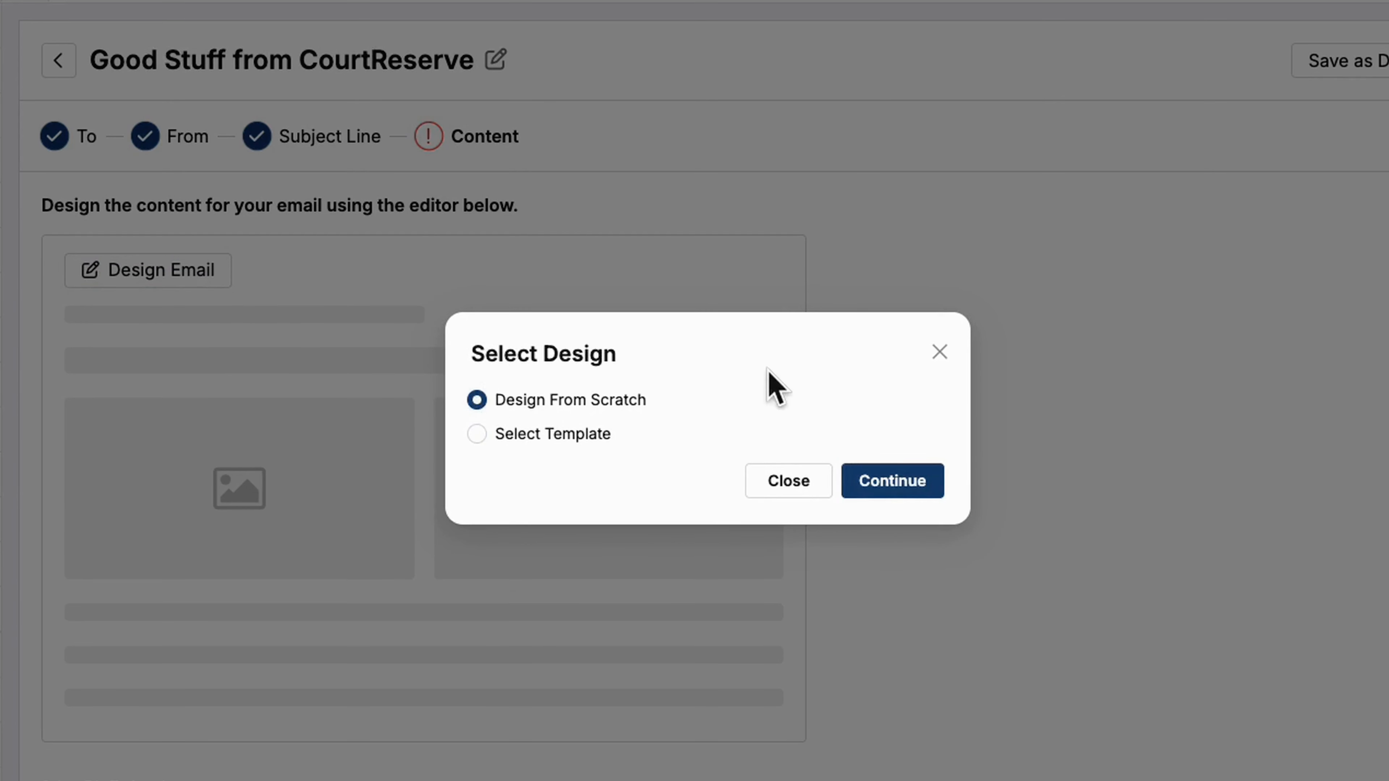
pyautogui.click(881, 488)
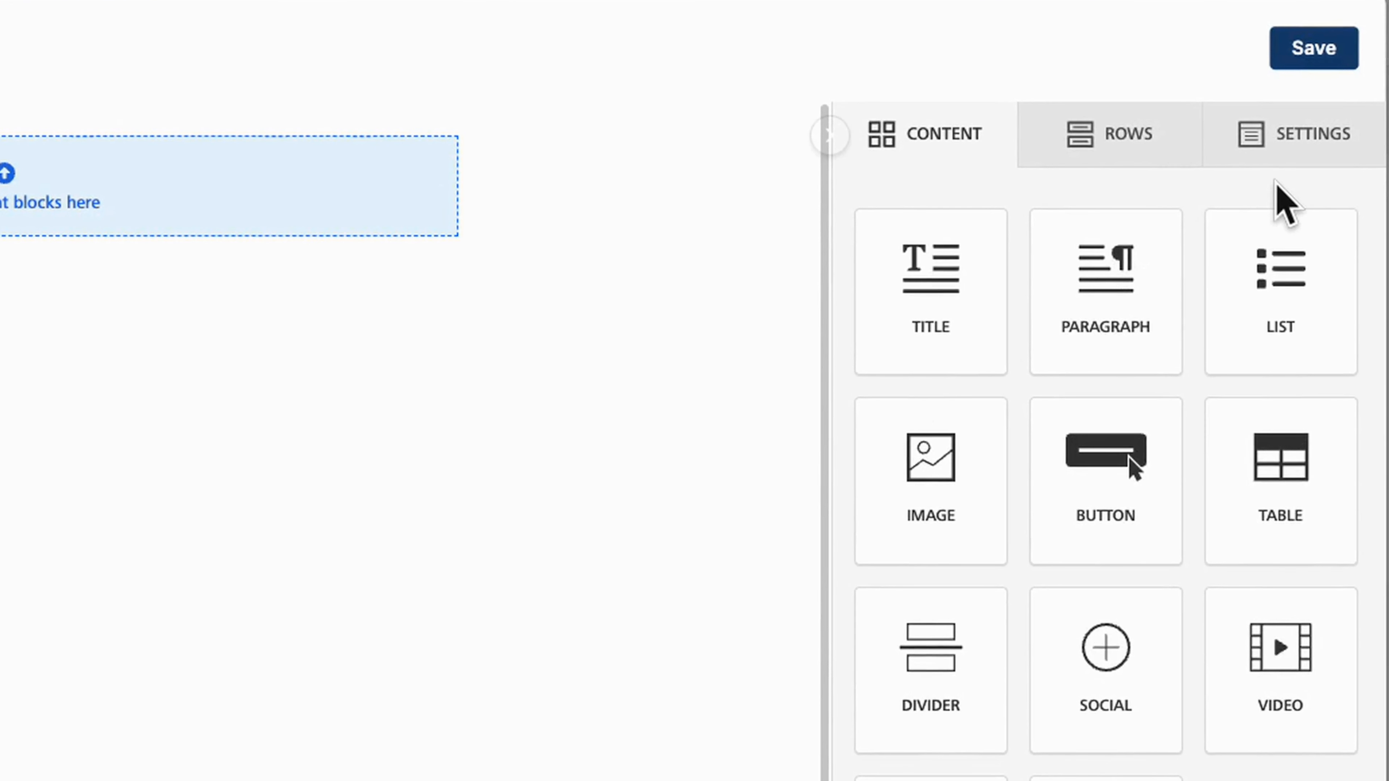
# Review the design settings, and add a narrow-and-wide two-column row and a full-width row below the email's first row.
pyautogui.click(1292, 158)
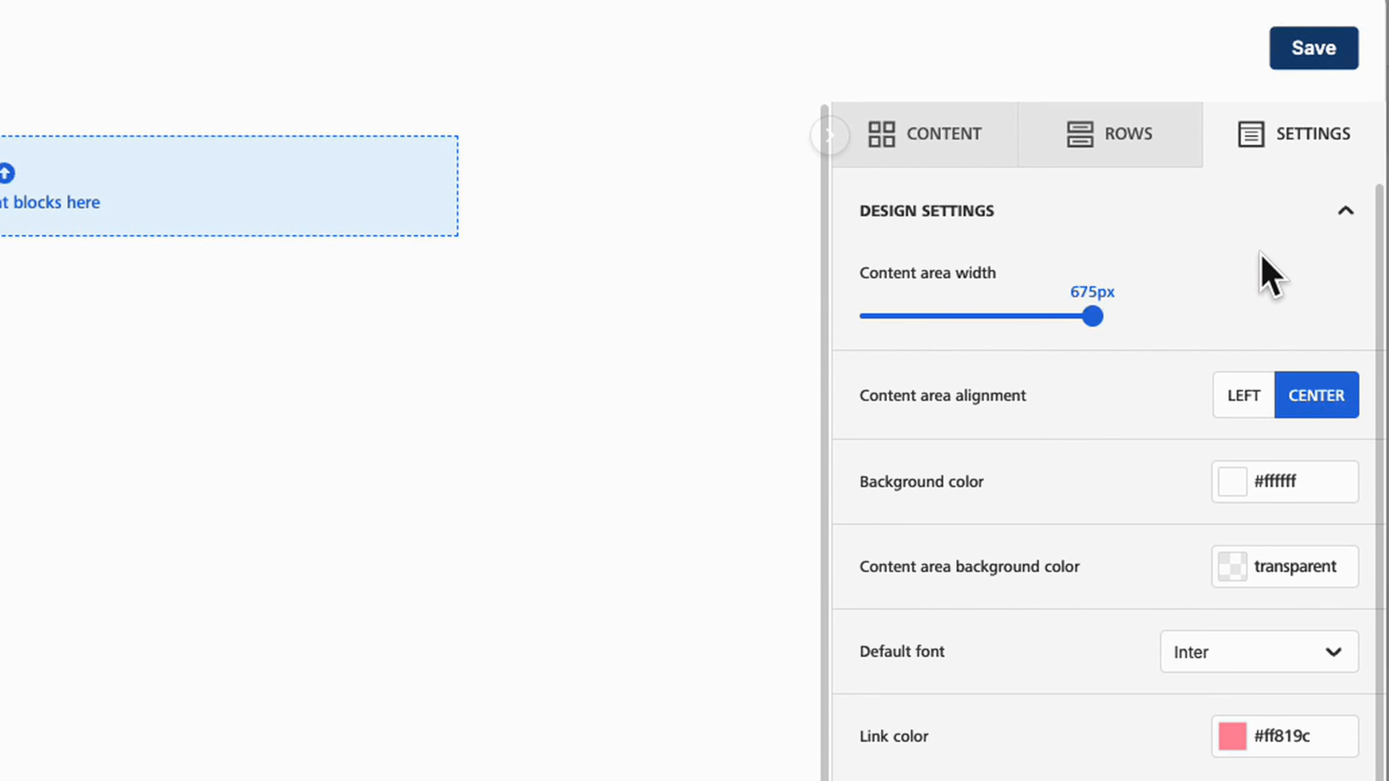
pyautogui.click(1166, 164)
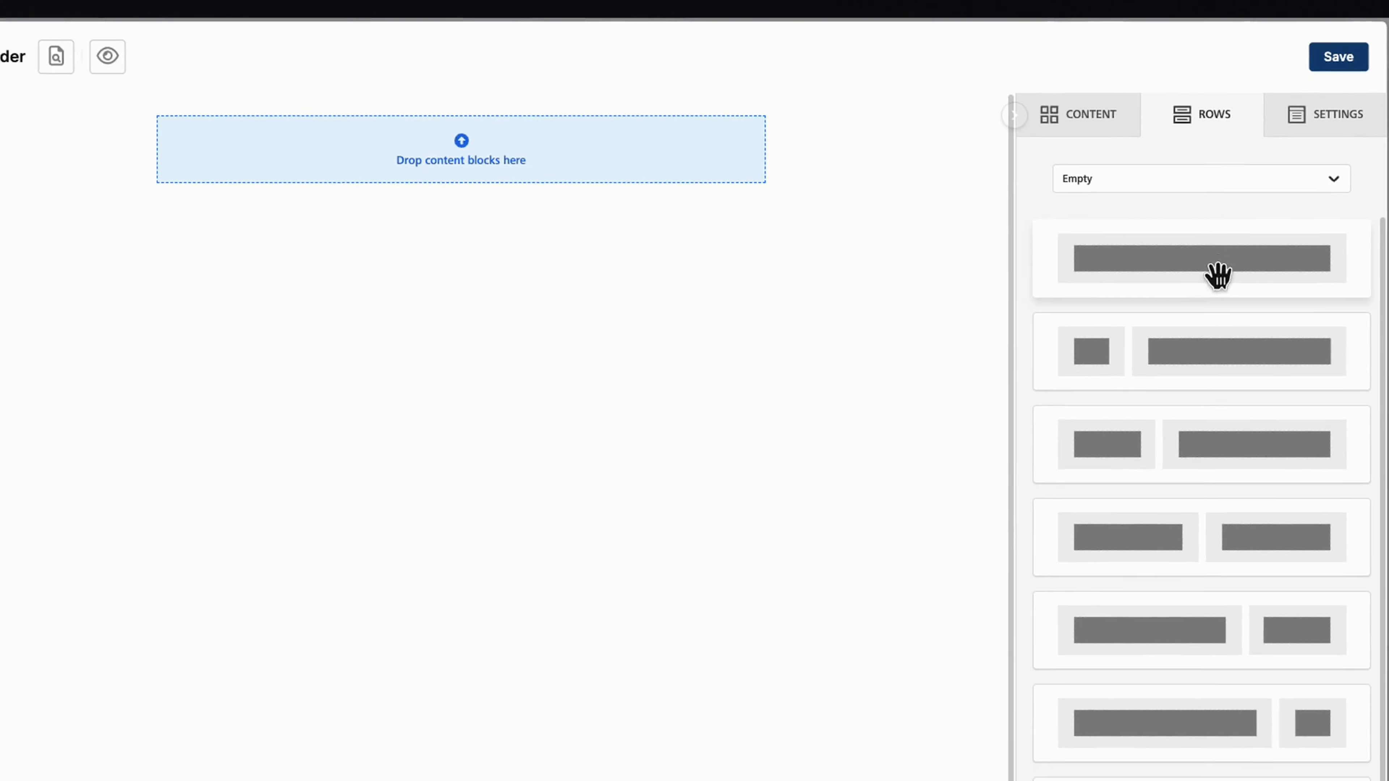
pyautogui.moveTo(1233, 329); pyautogui.dragTo(677, 180)
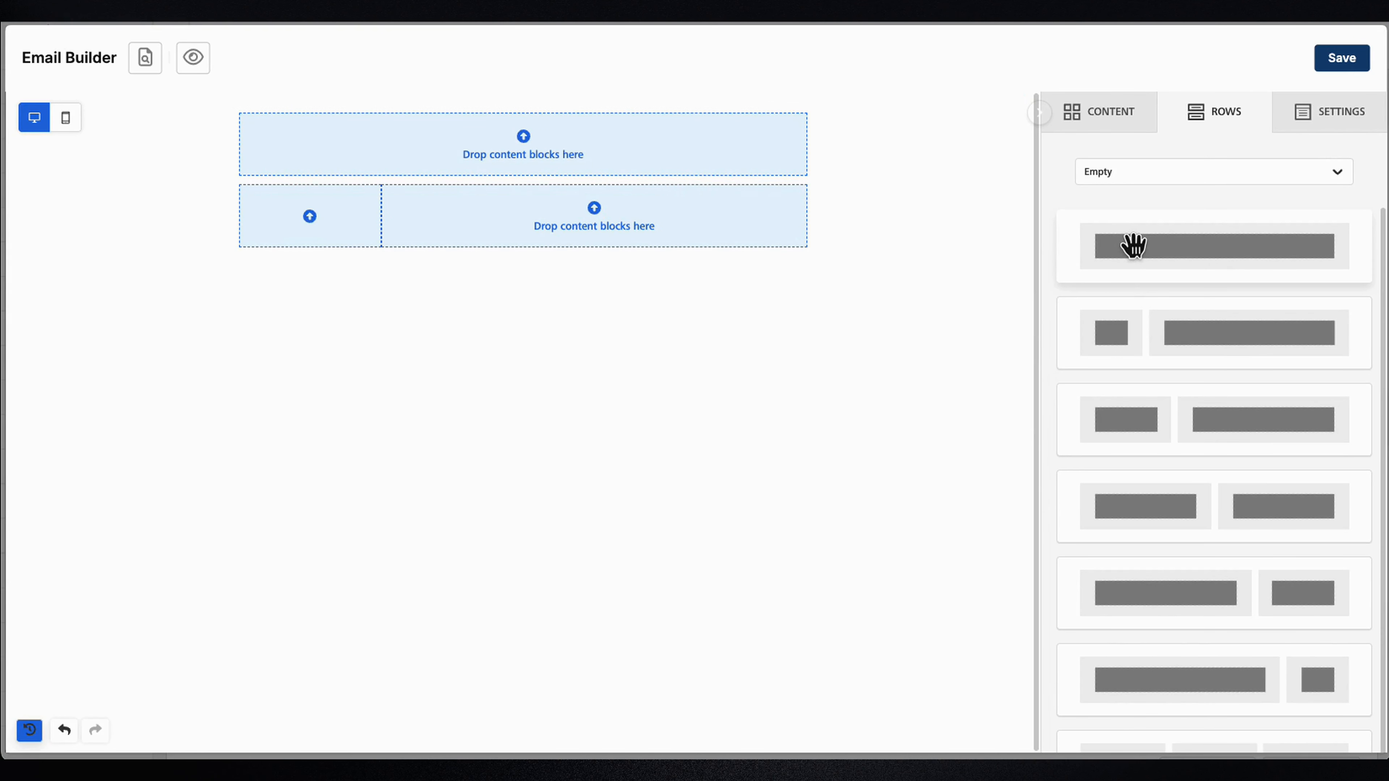
pyautogui.moveTo(1129, 246); pyautogui.dragTo(684, 257)
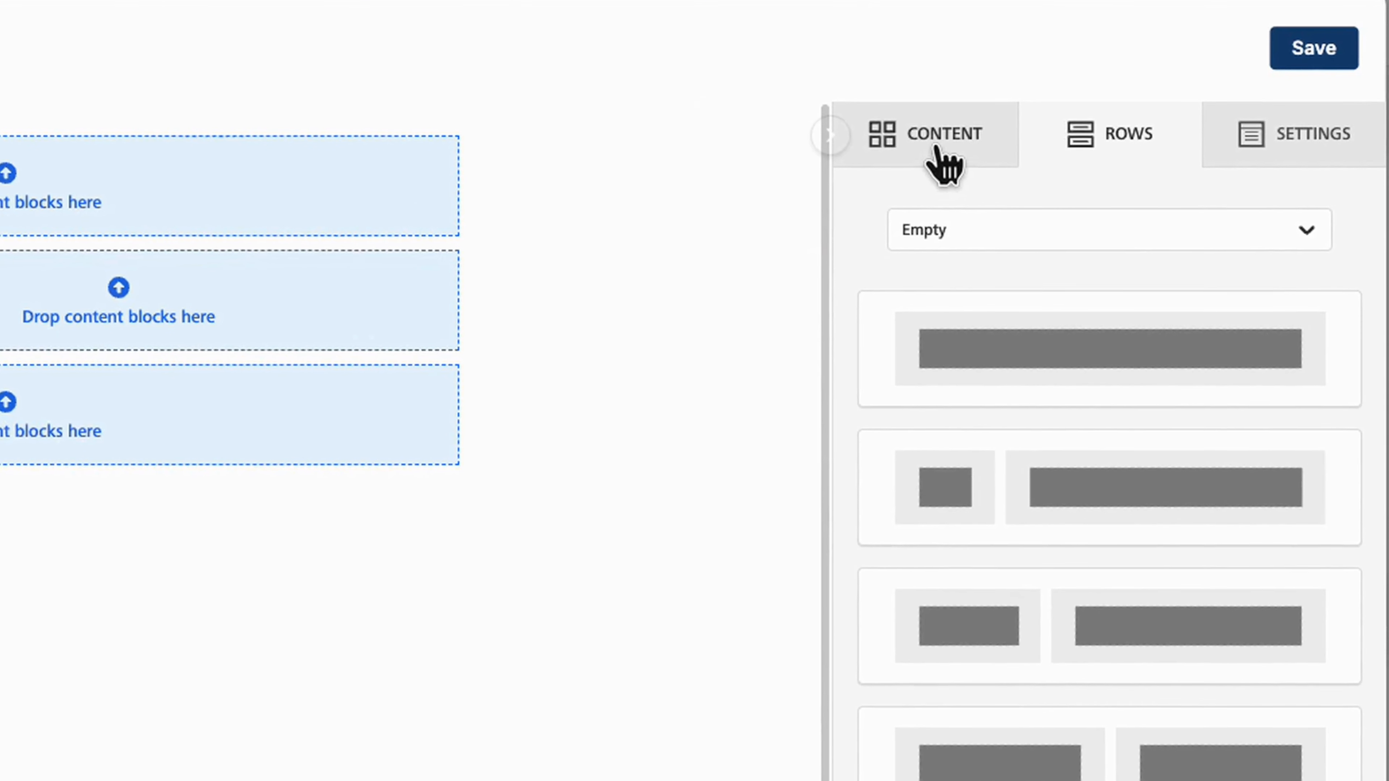
# Place an image content block in the top full-width row of the email.
pyautogui.click(936, 149)
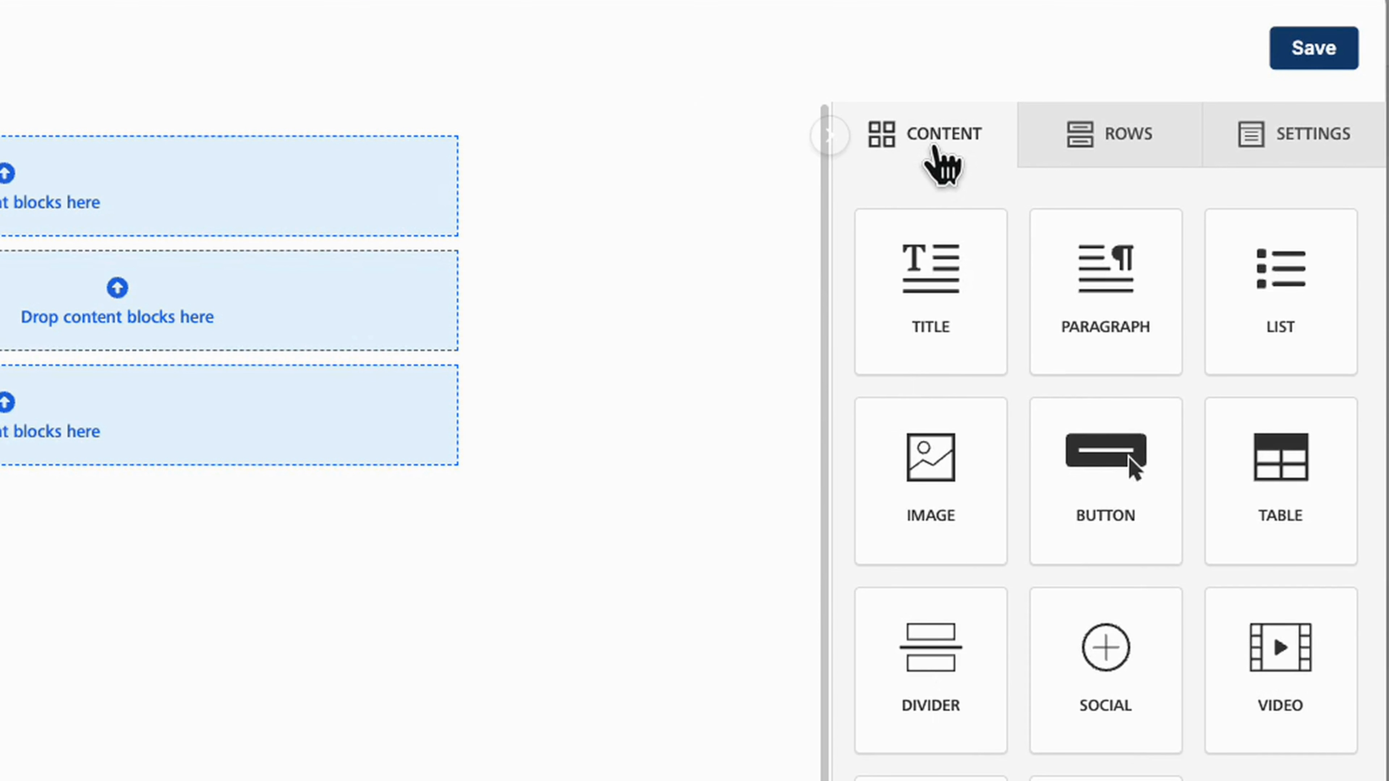
pyautogui.moveTo(930, 459); pyautogui.dragTo(384, 189)
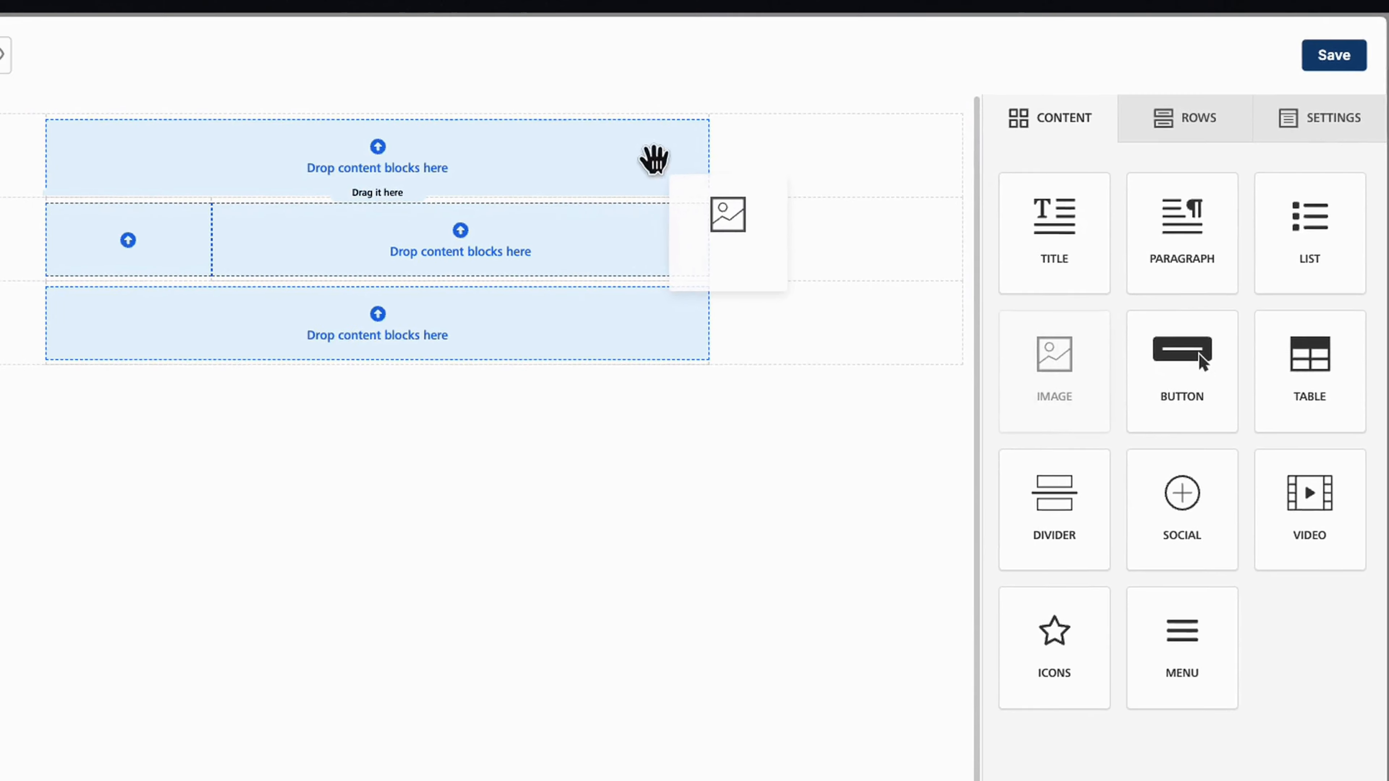
pyautogui.moveTo(654, 159); pyautogui.dragTo(654, 156)
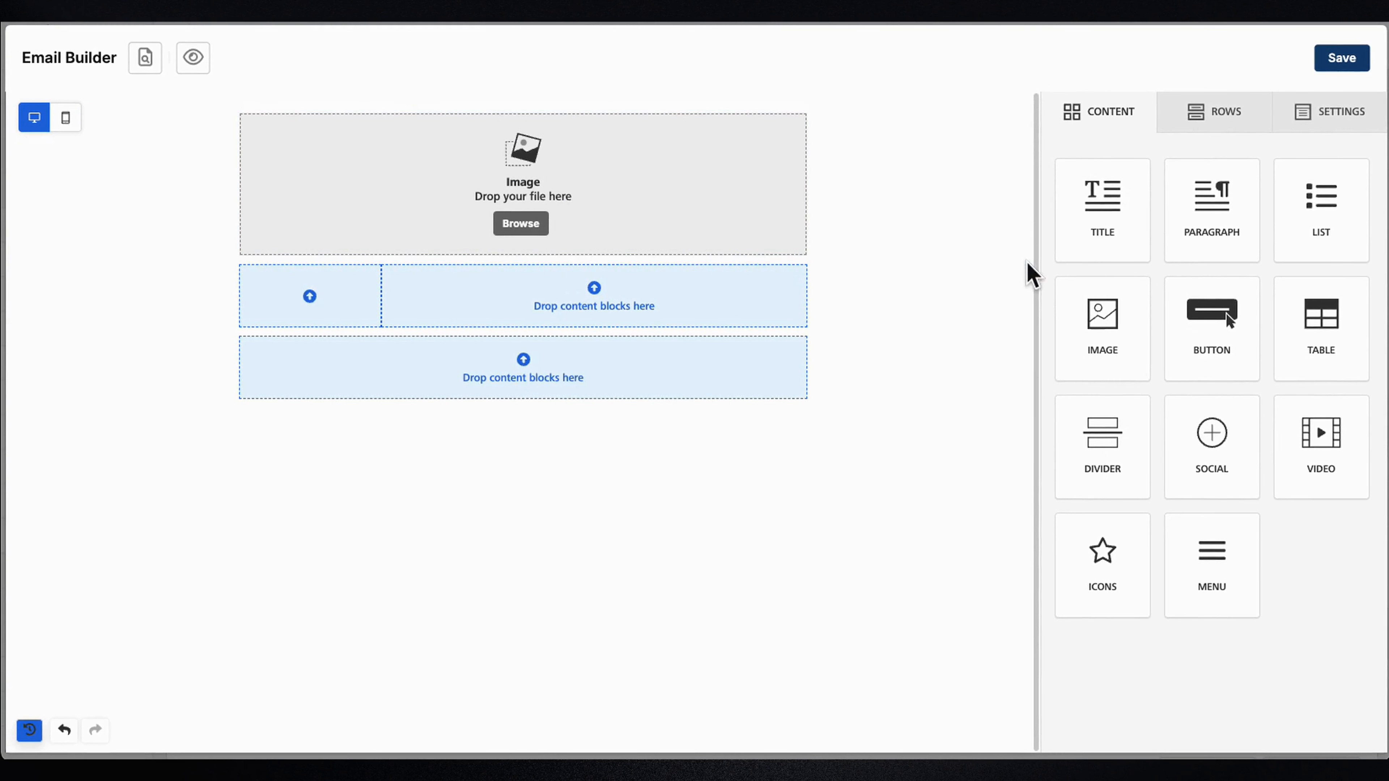
# Add a title block and a paragraph block below the image, and set the title text to "Sharing the Good Stuff from CourtReserve".
pyautogui.moveTo(1053, 222); pyautogui.dragTo(867, 284)
pyautogui.moveTo(941, 254); pyautogui.dragTo(769, 253)
pyautogui.moveTo(1209, 212); pyautogui.dragTo(790, 295)
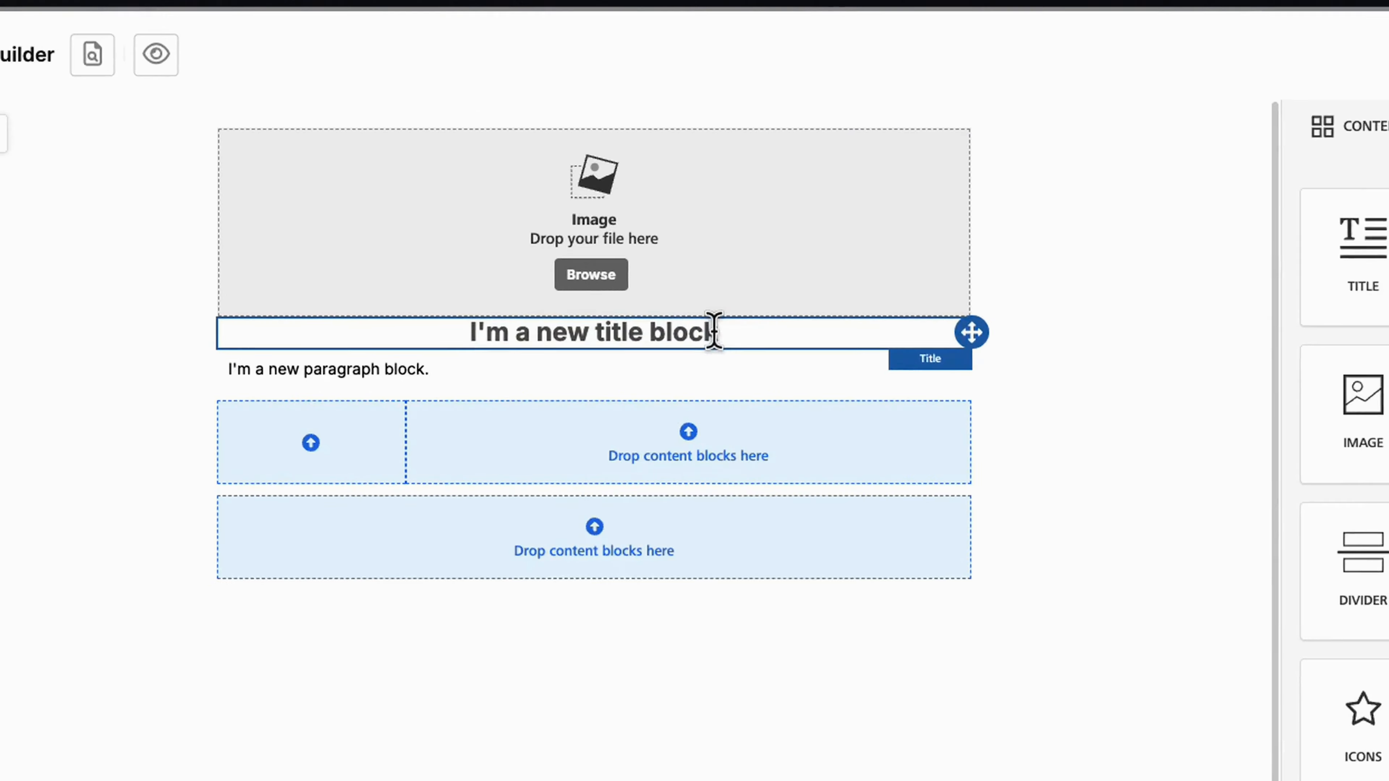
pyautogui.moveTo(714, 331); pyautogui.dragTo(482, 330)
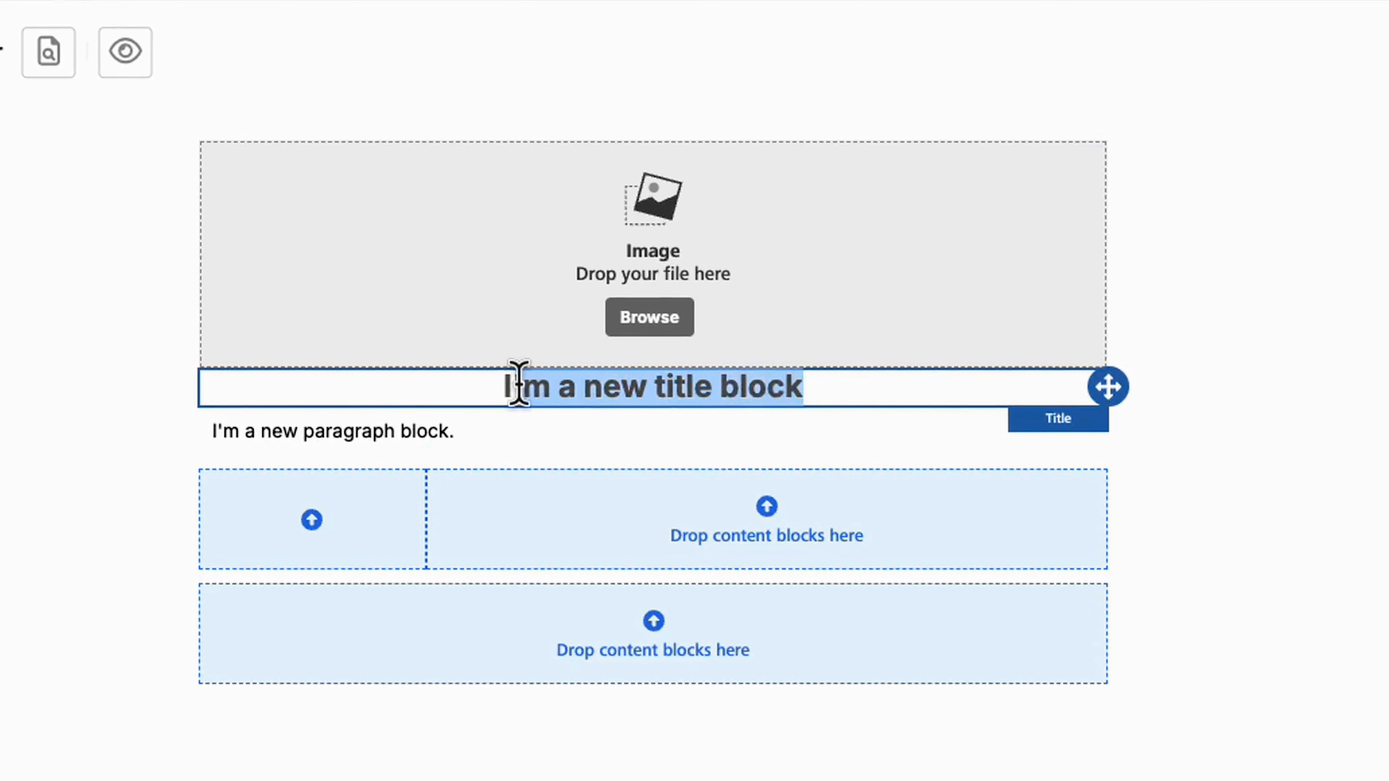
pyautogui.write('Sharing the Good Stuff from CourtReserve')
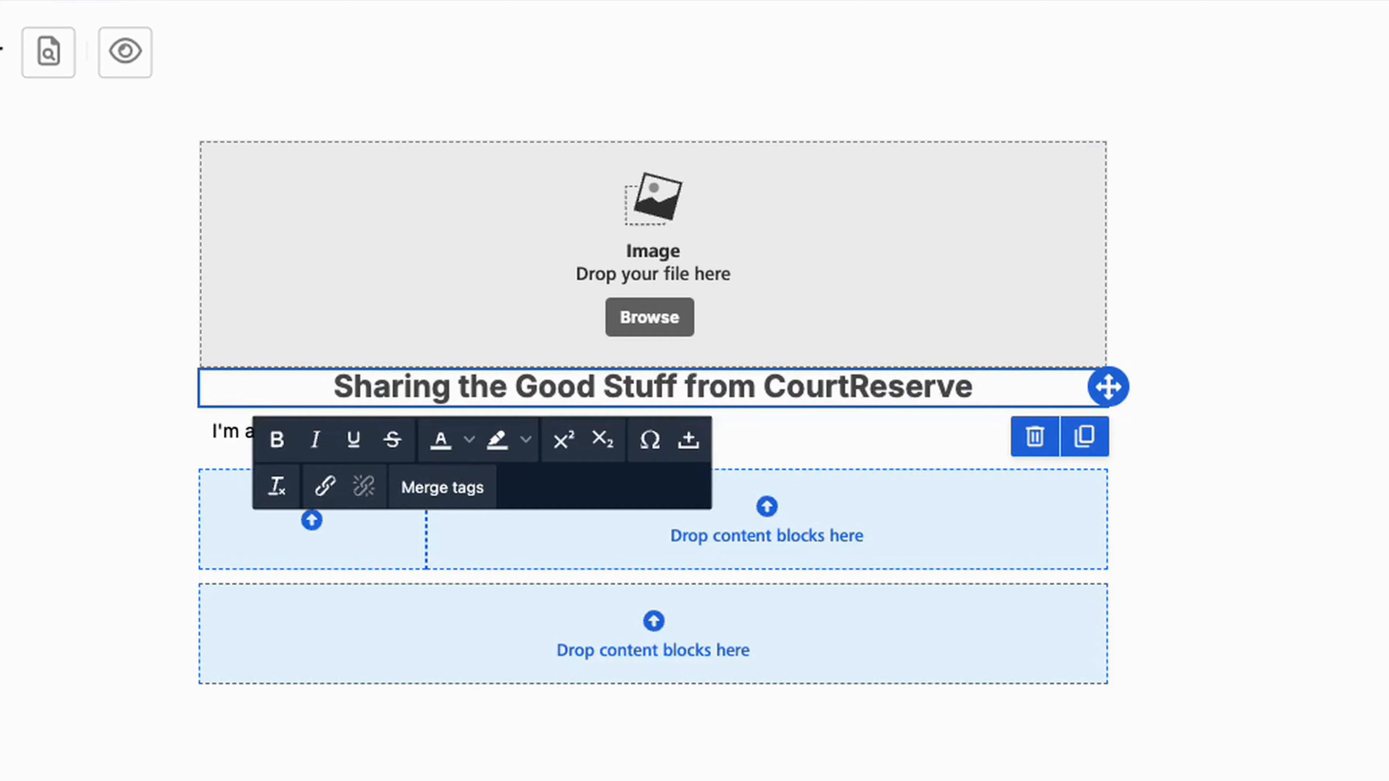
# Replace the paragraph's placeholder text with a message beginning "We love building tools that make managing your organization easier—and we love sharing them with you.".
pyautogui.click(847, 435)
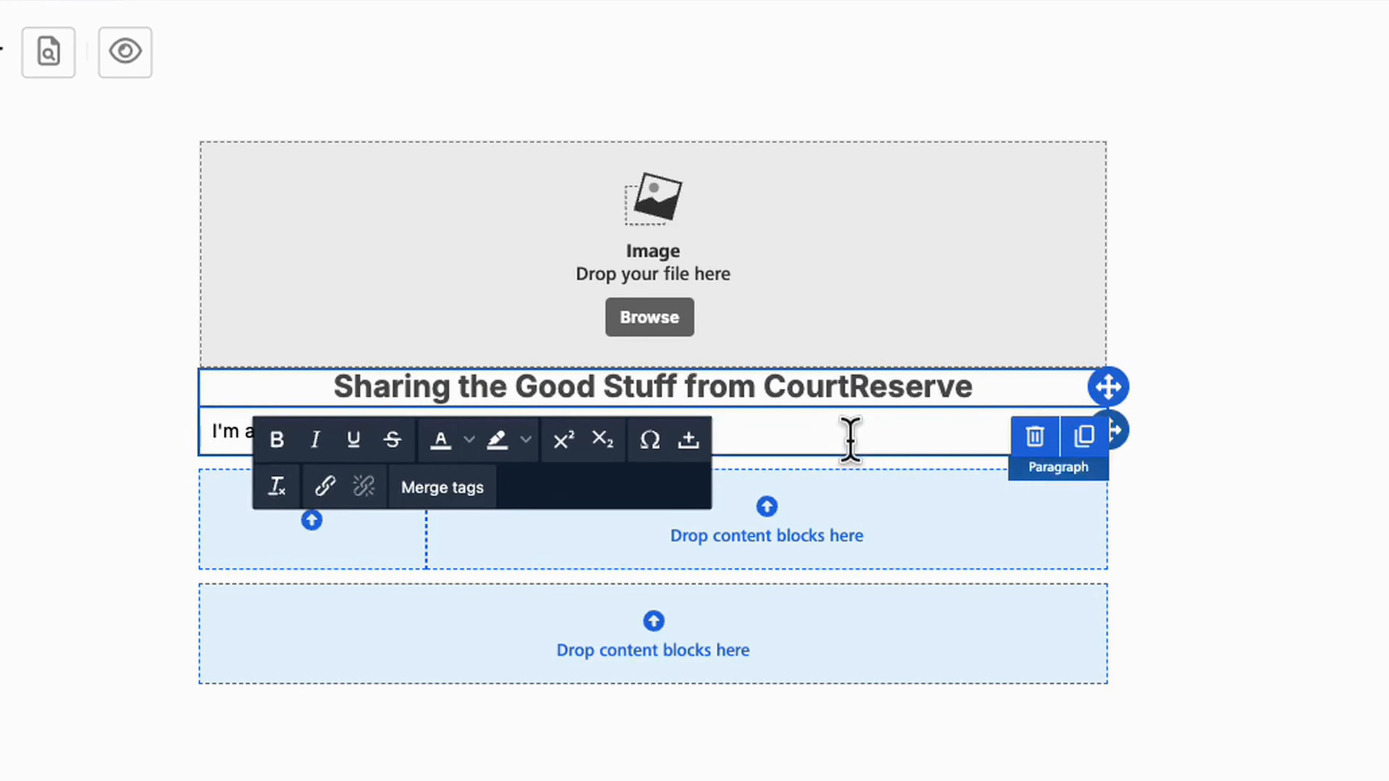
pyautogui.moveTo(850, 437); pyautogui.dragTo(205, 456)
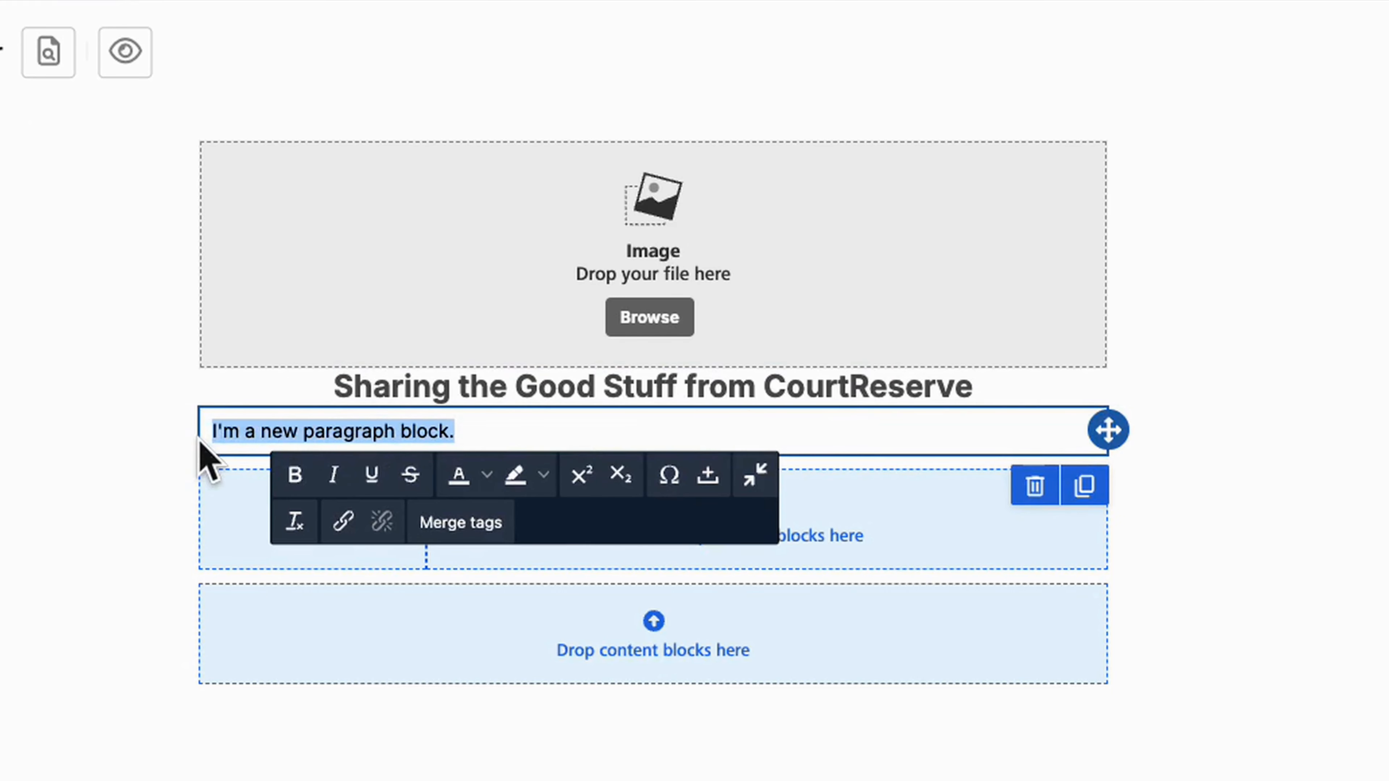
pyautogui.write('We love building tools that make managing your organization easier—and we love sharing them with you. We hope you enjoy exploring the Bulk Email feature and all the ways it helps you connect with your members. Thanks for being part of the CourtReserve community!')
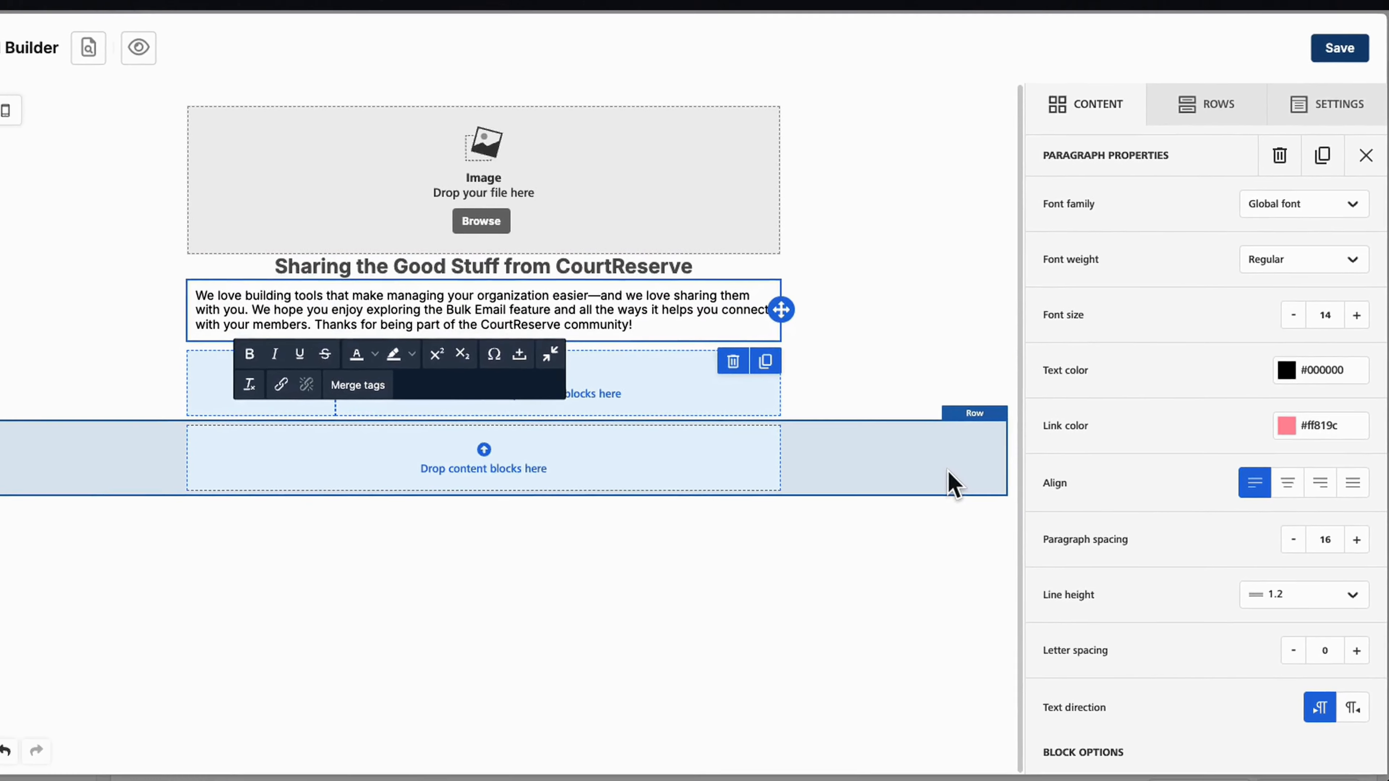
# Add a button block below the paragraph with its default properties, and save the email design.
pyautogui.click(1087, 122)
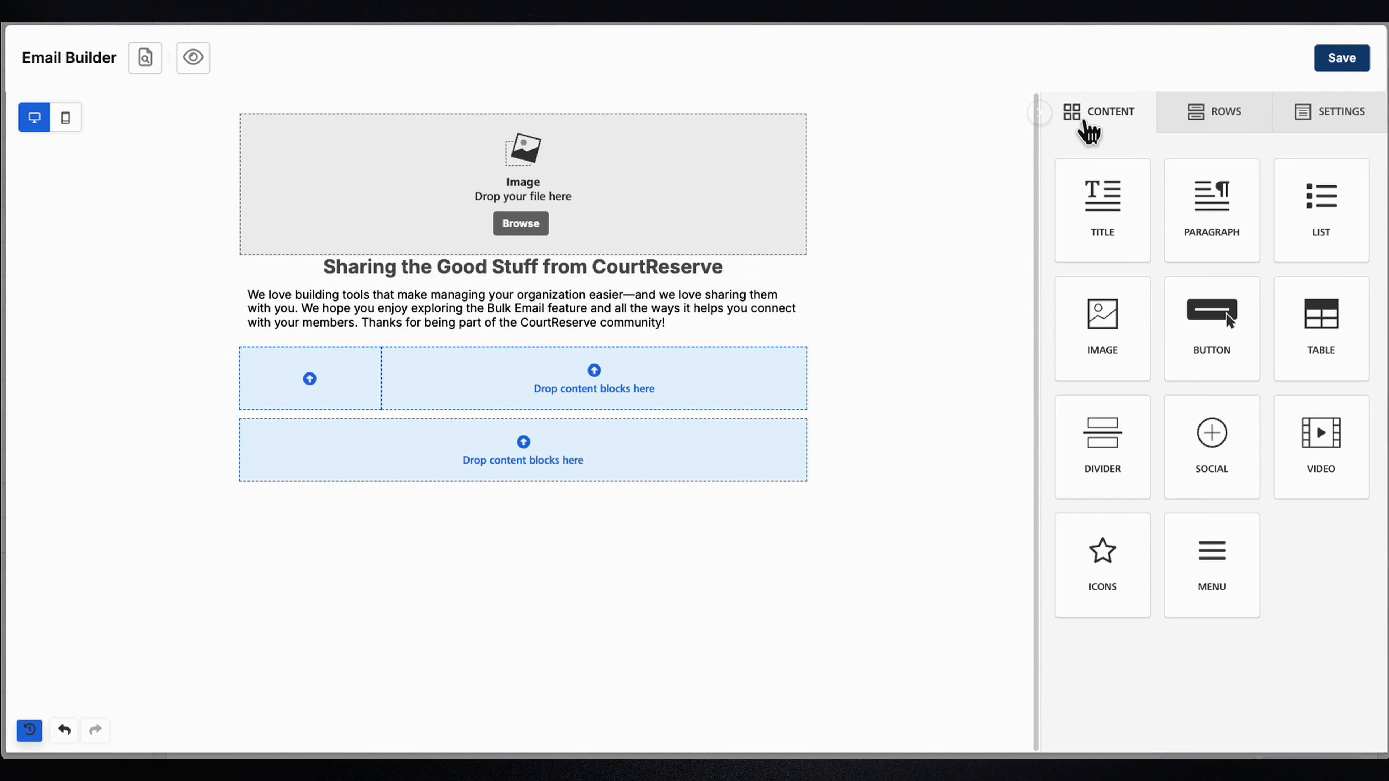
pyautogui.moveTo(1182, 298); pyautogui.dragTo(798, 386)
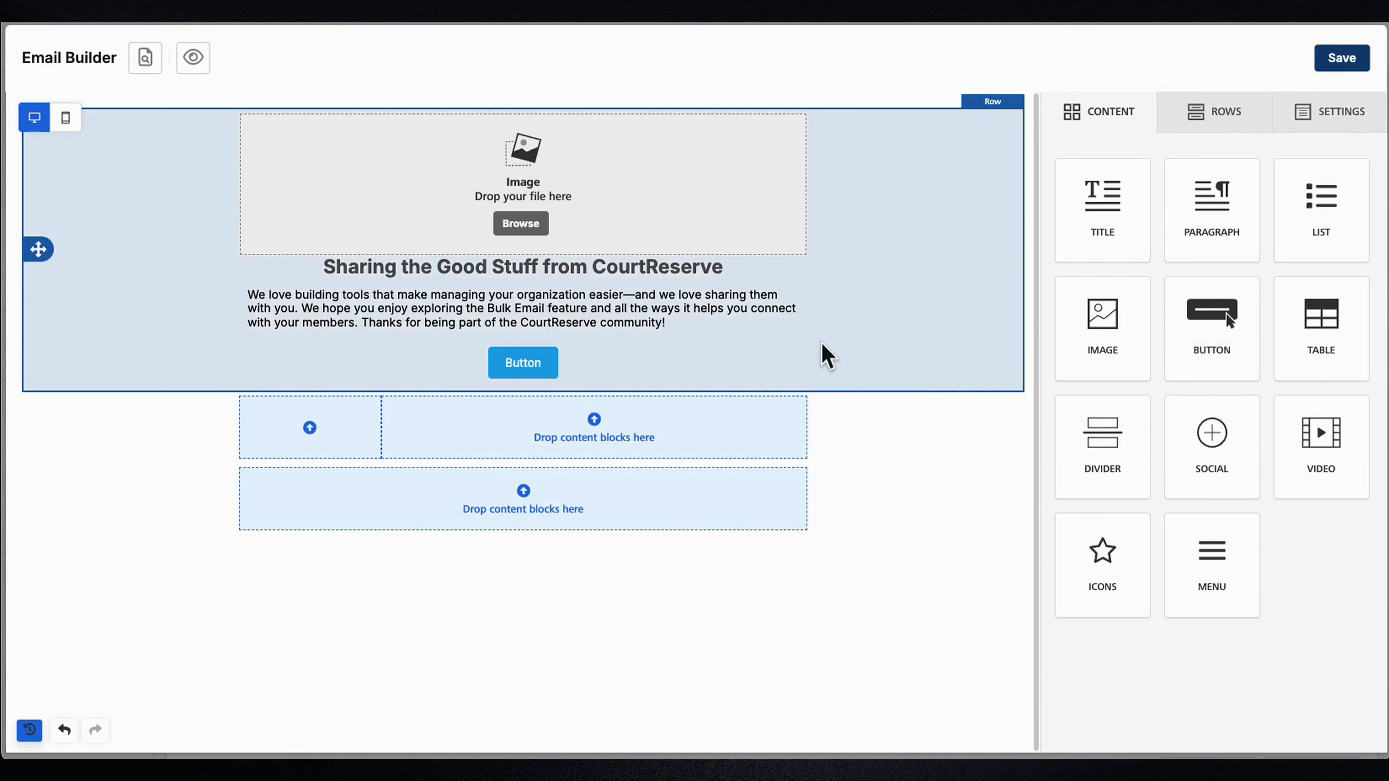
pyautogui.click(578, 385)
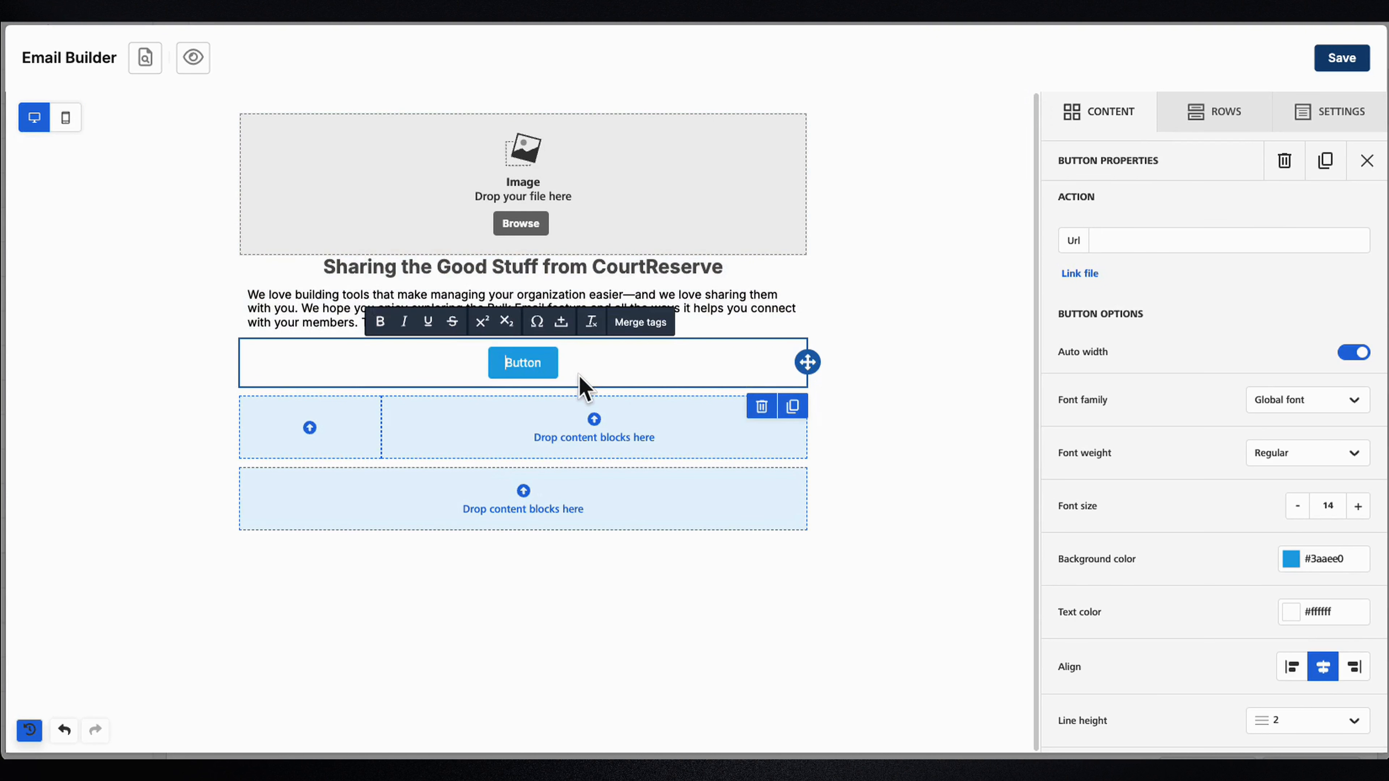
pyautogui.click(928, 545)
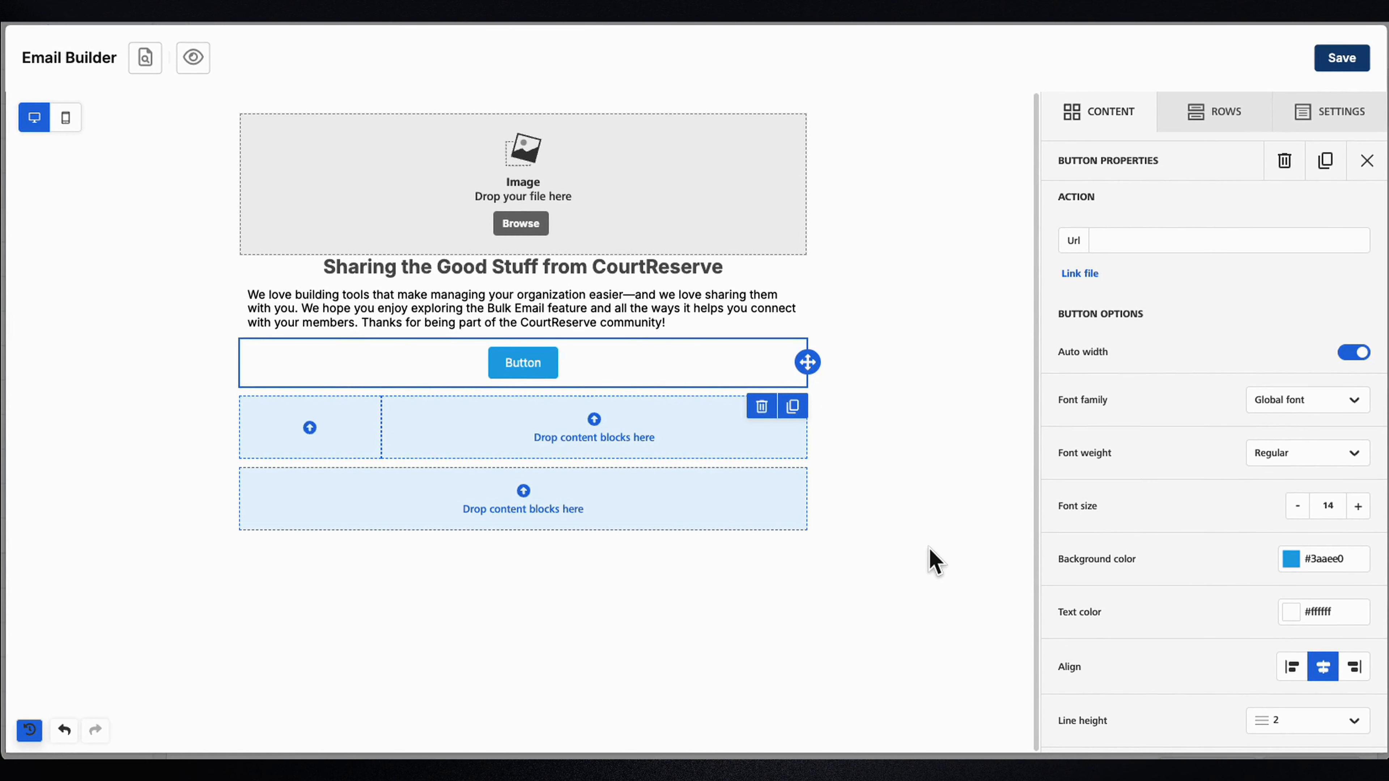
pyautogui.click(1335, 63)
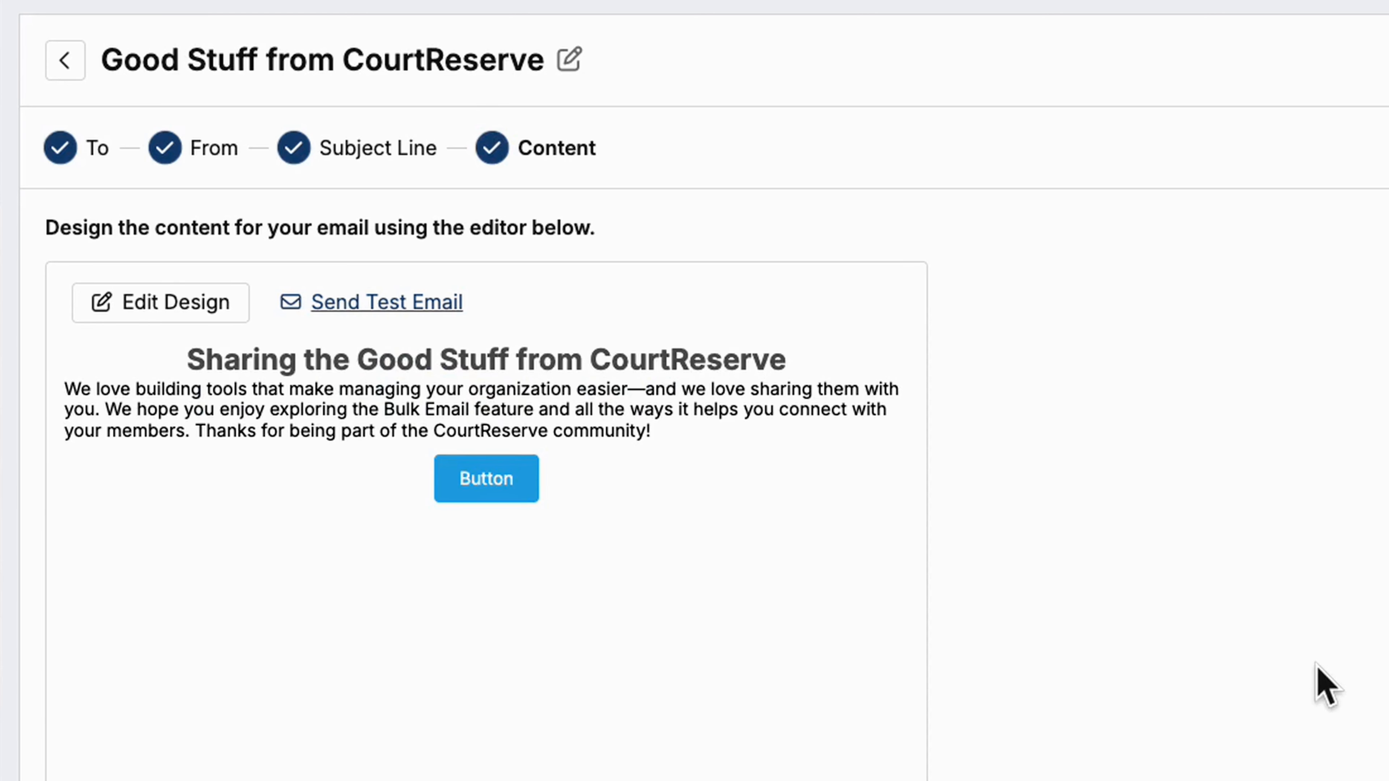
# Review the email content and the recipient options for a test email, without sending one.
pyautogui.scroll(-5, 1316, 665)
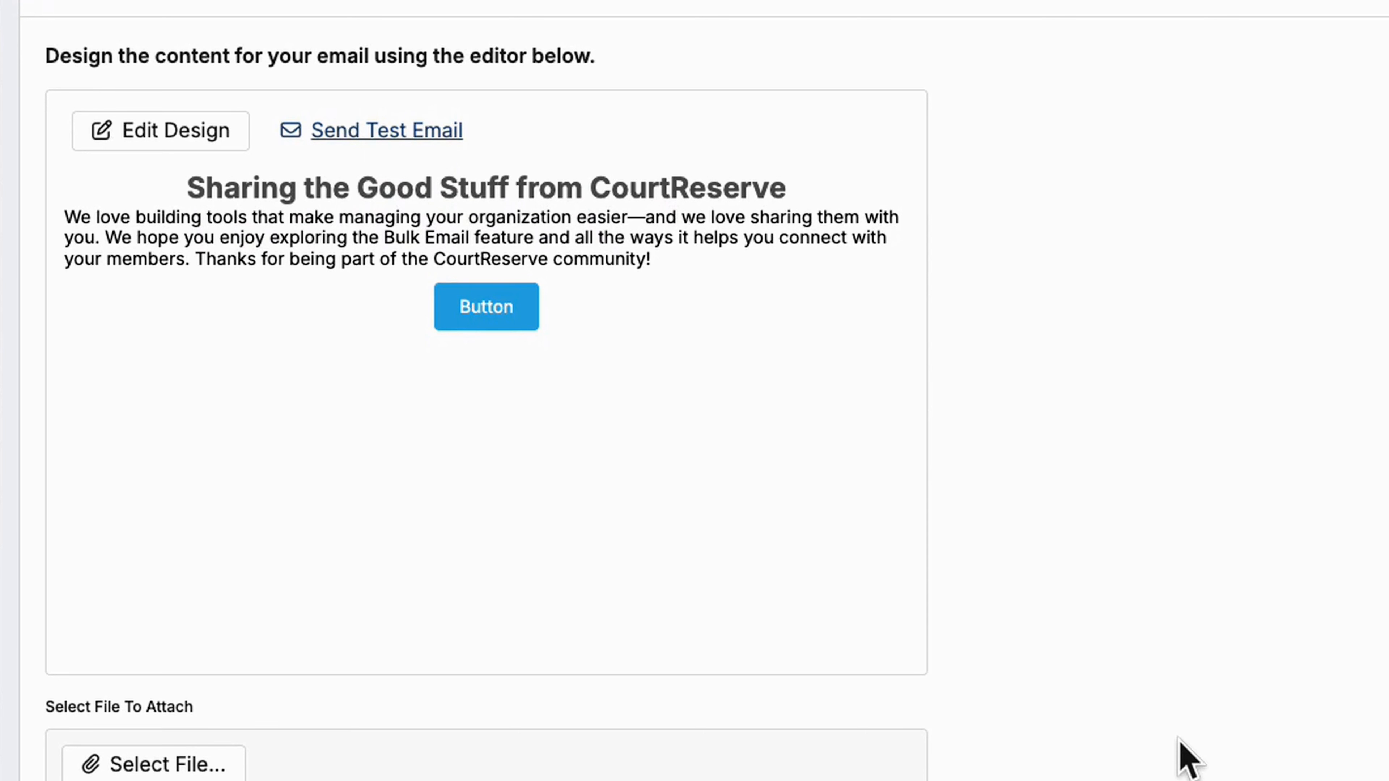
pyautogui.click(444, 156)
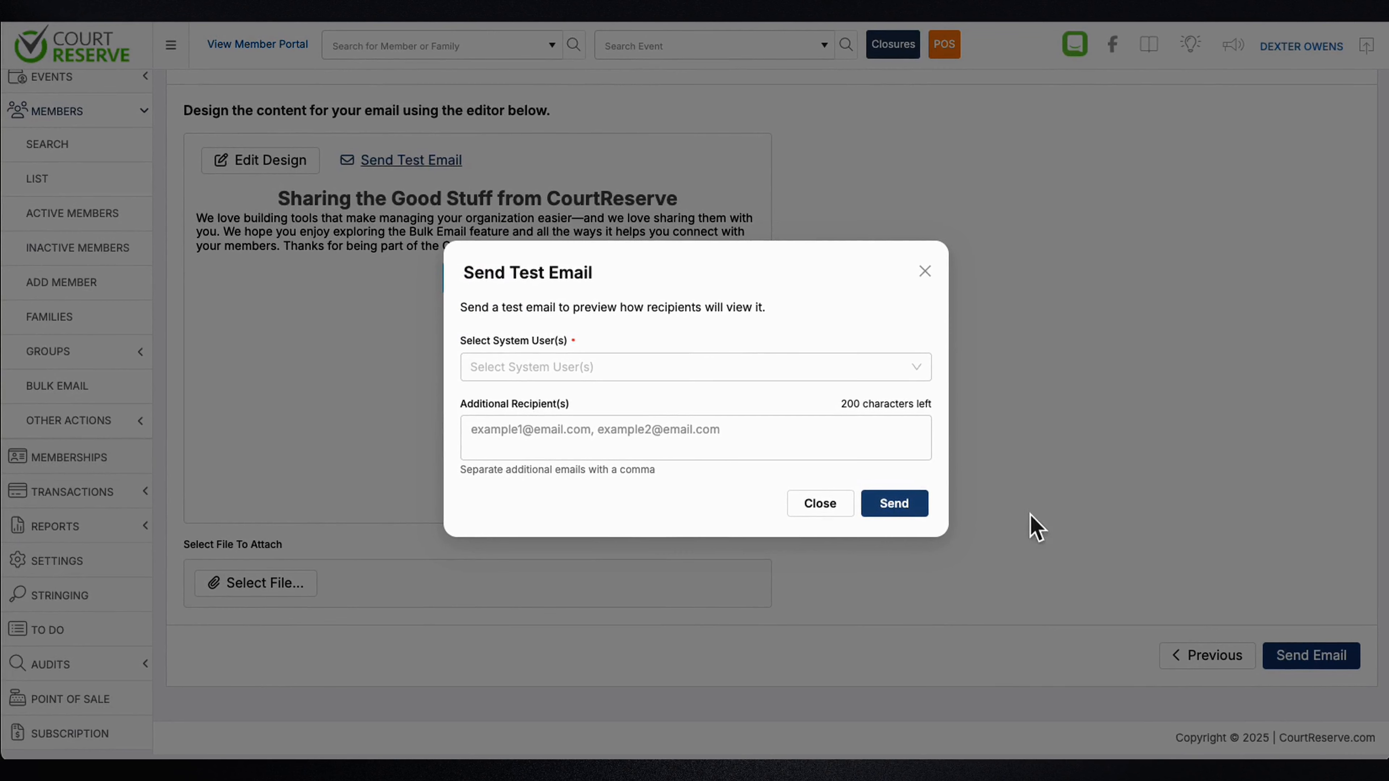
pyautogui.click(823, 506)
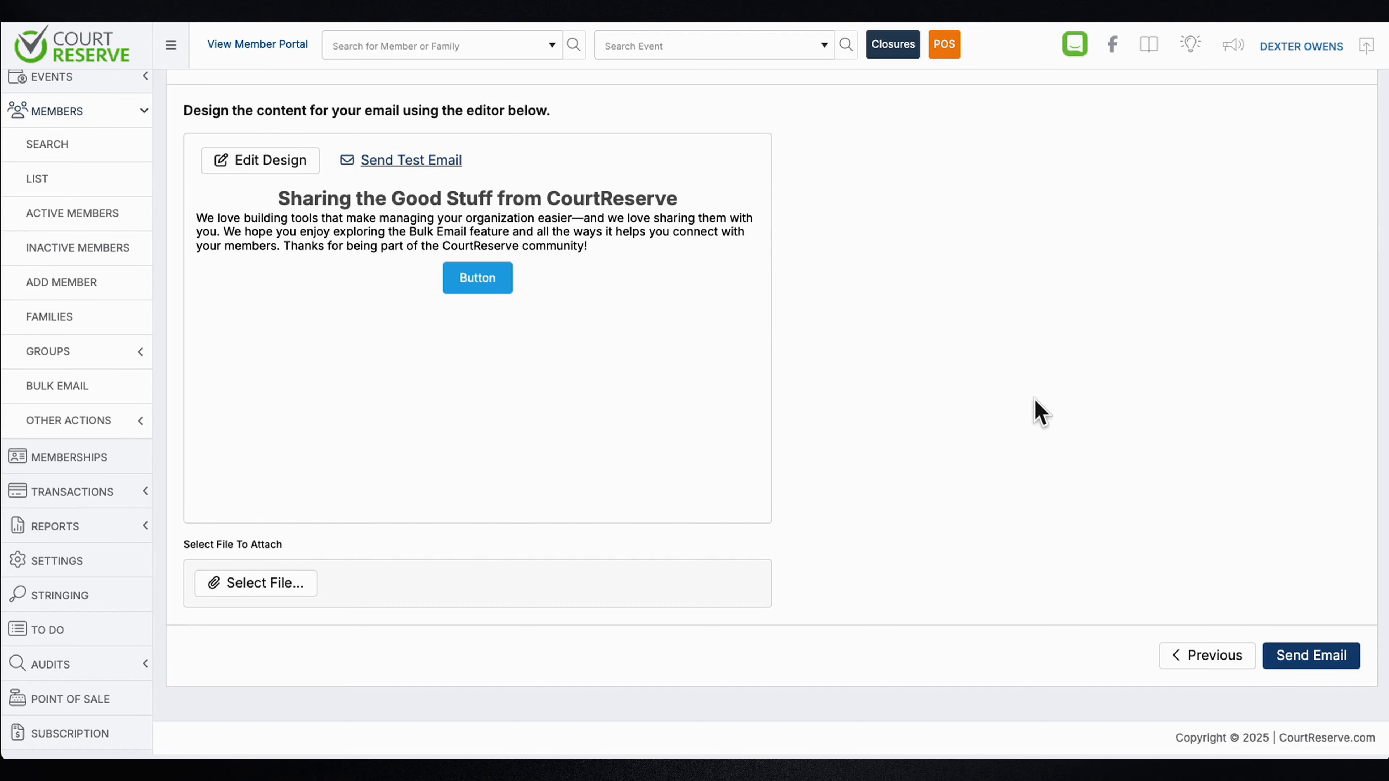
# Save the email as a draft, and reopen "Good Stuff from CourtReserve" from the drafts list.
pyautogui.scroll(3, 1039, 411)
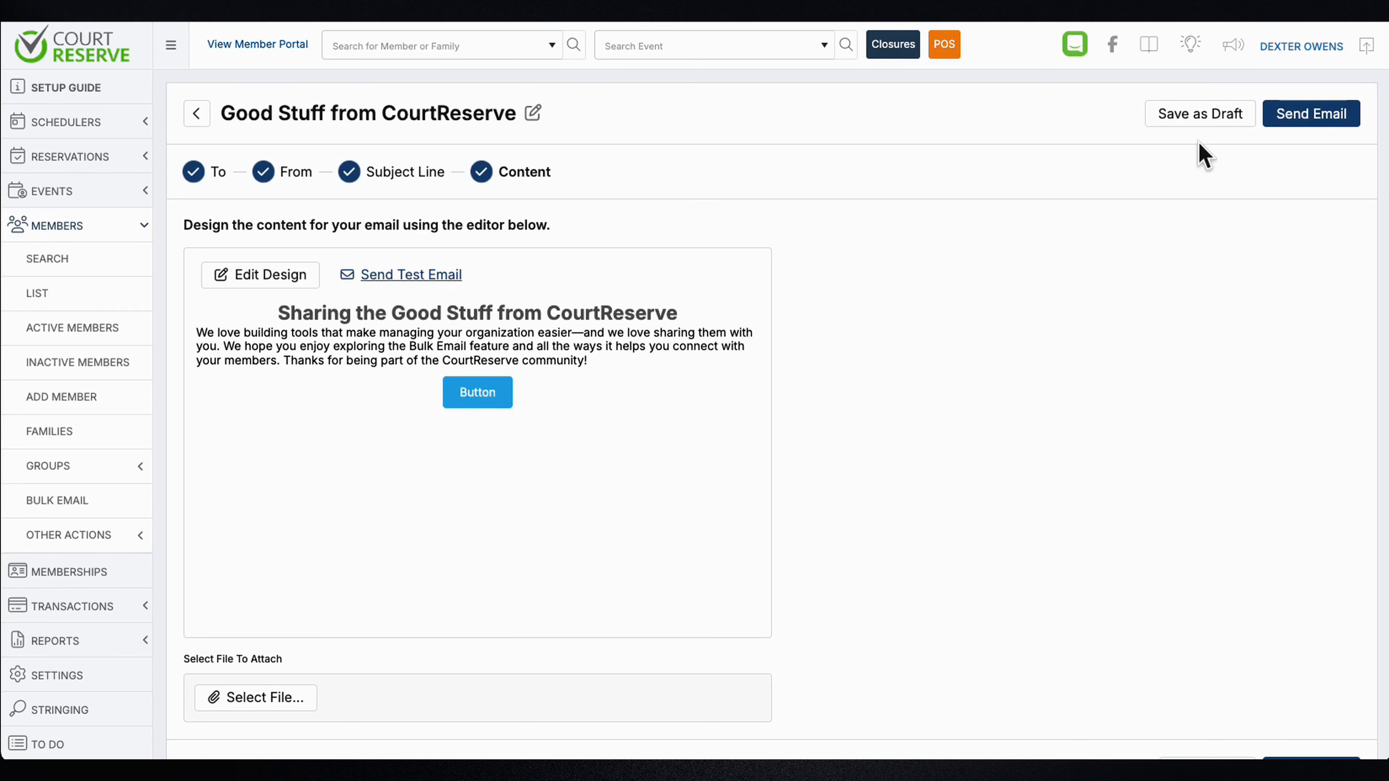
pyautogui.click(1197, 122)
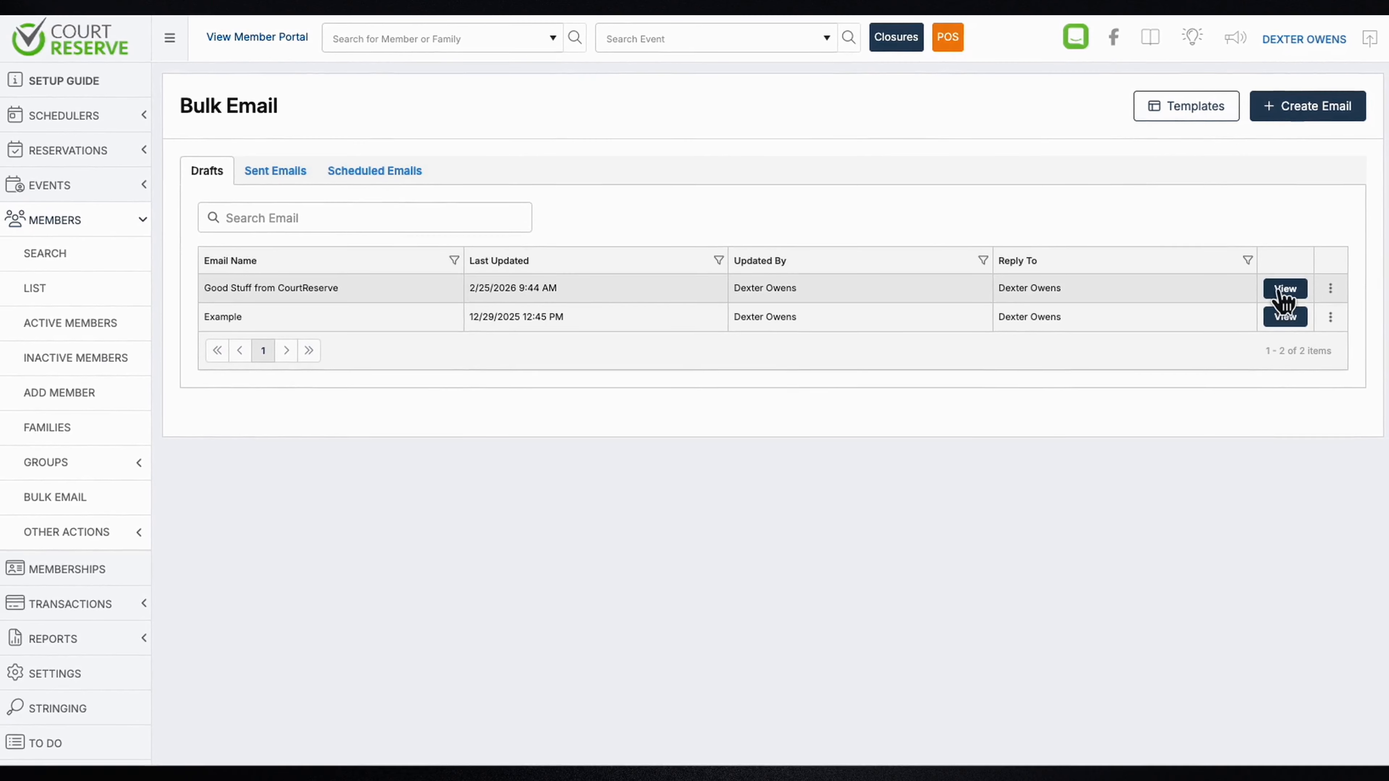
pyautogui.click(1284, 289)
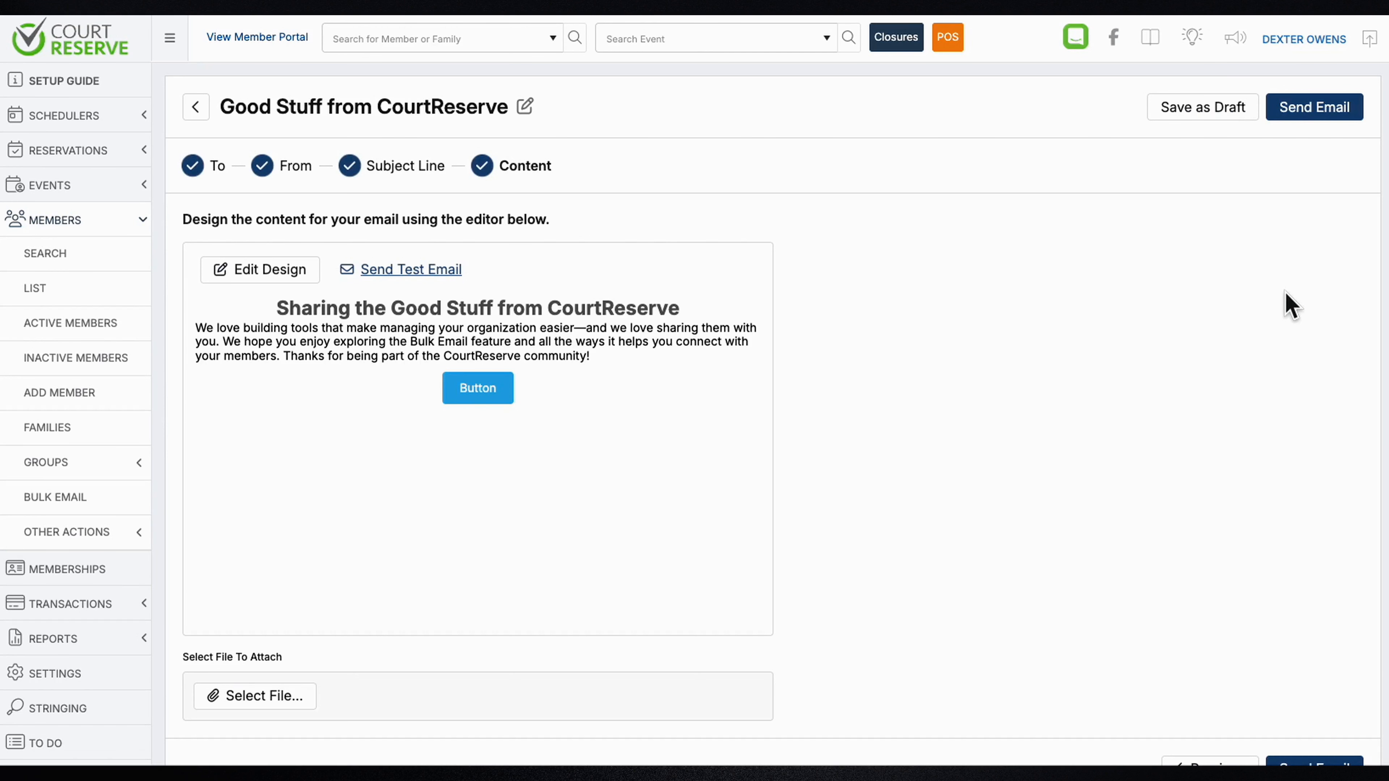
# Review the send-now and schedule options for the email without sending it, and return to the bulk email list.
pyautogui.click(1314, 109)
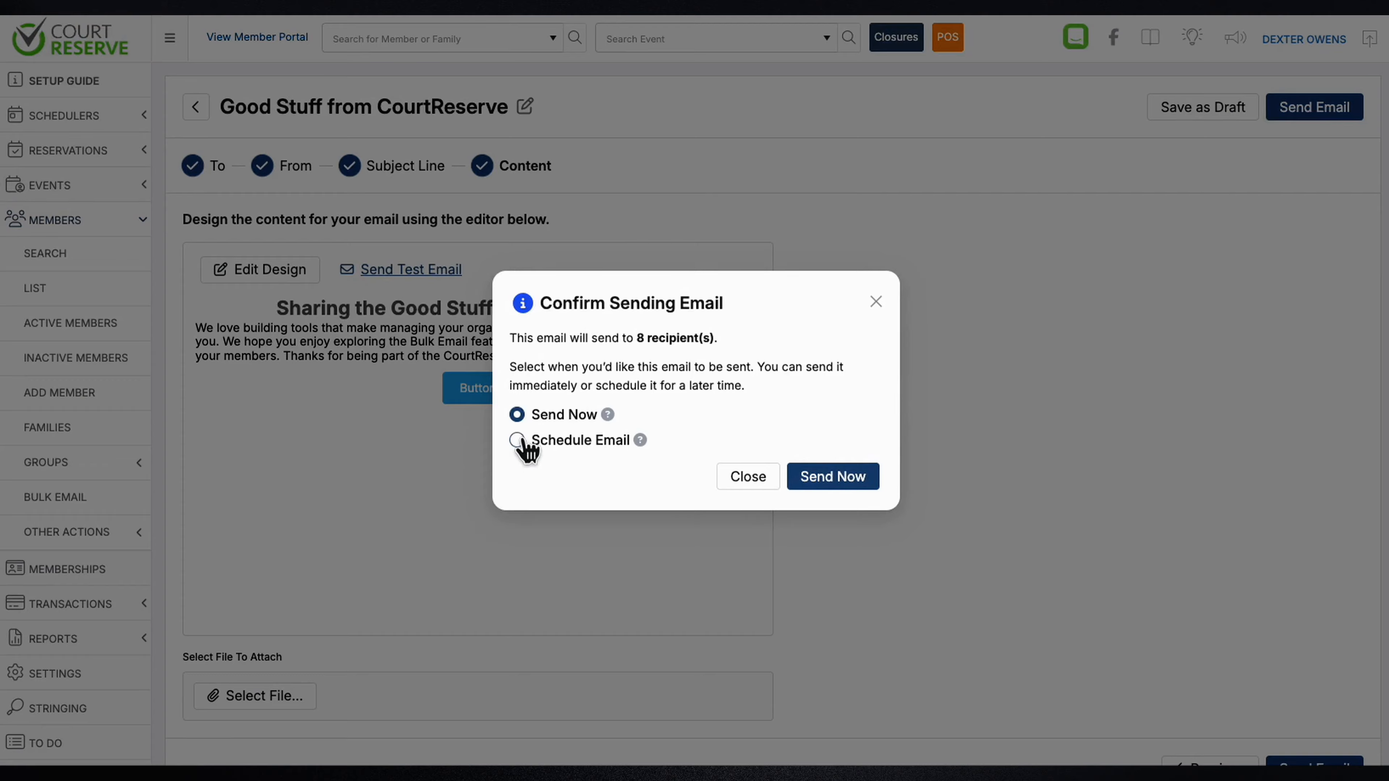
pyautogui.click(770, 484)
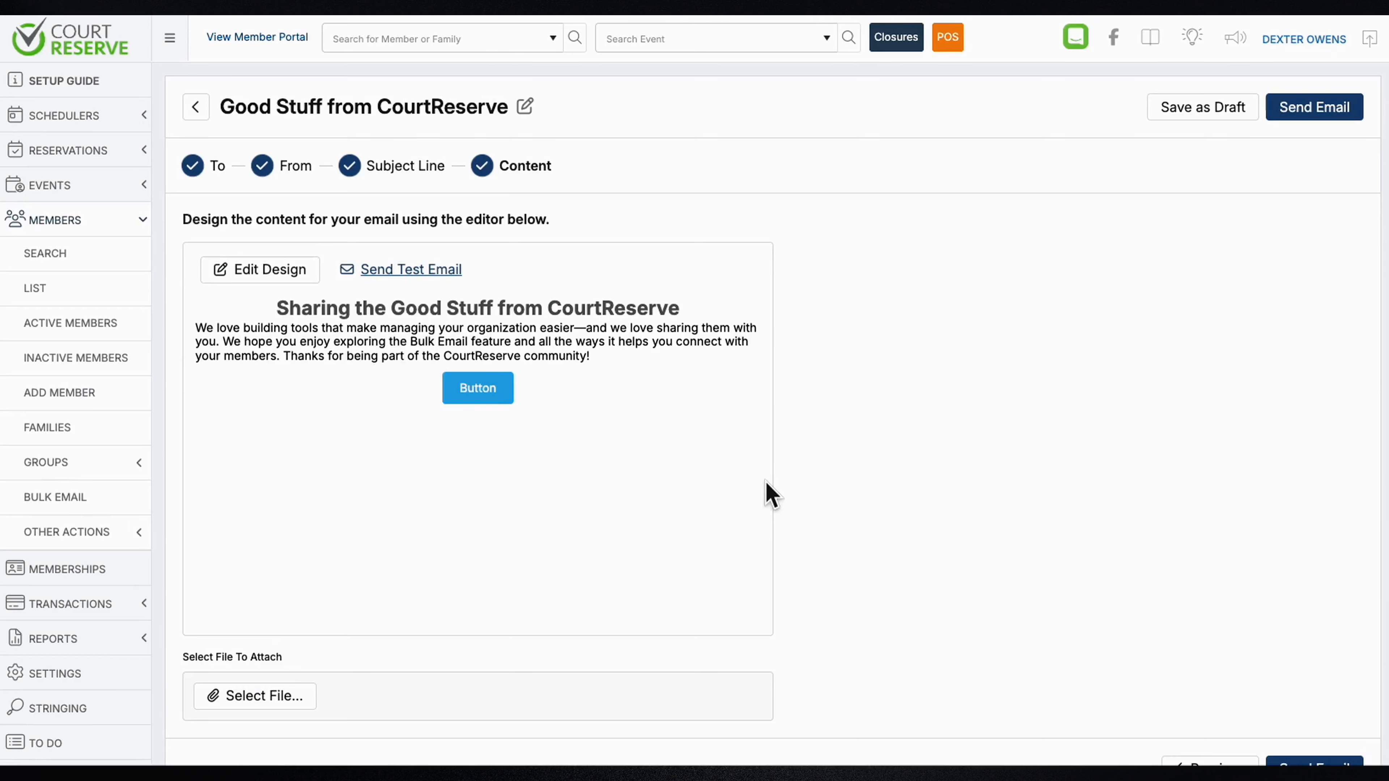
pyautogui.click(195, 106)
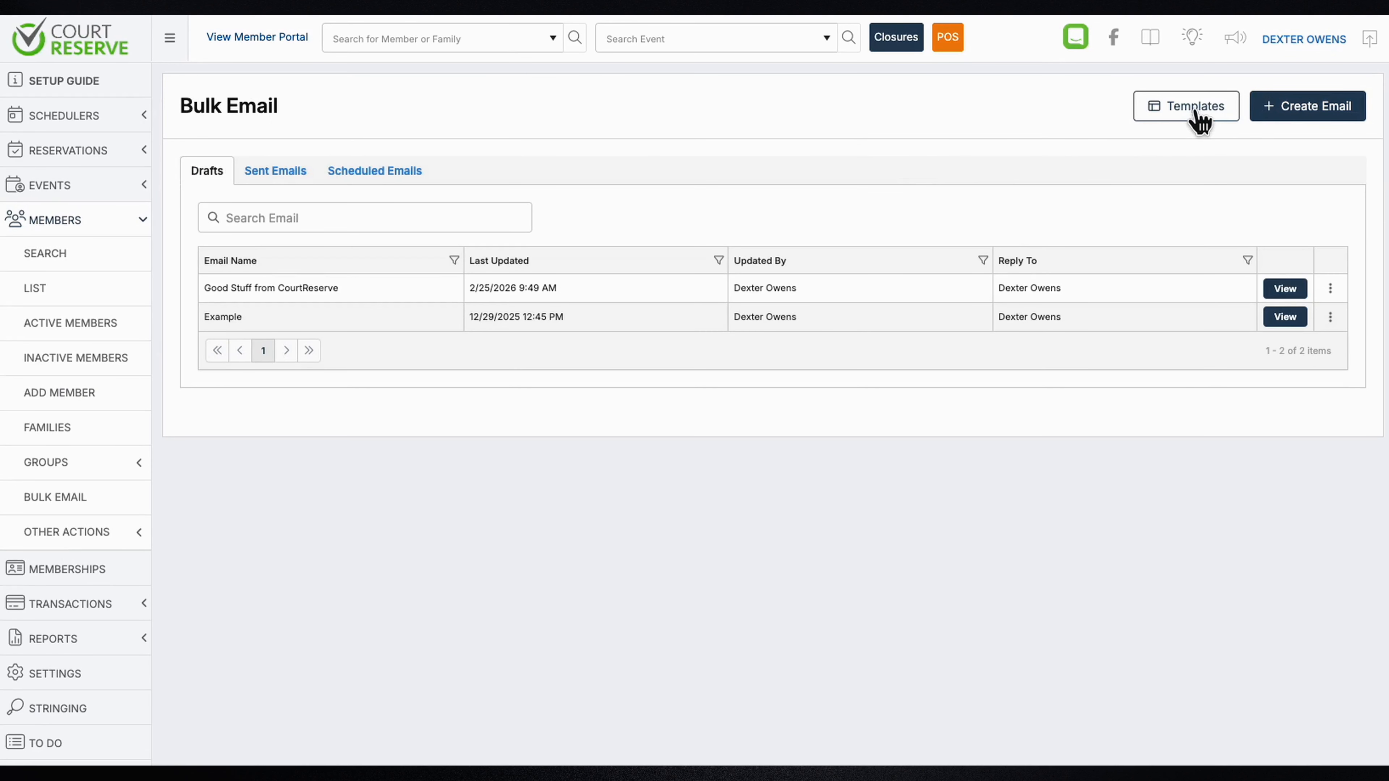
# View the email templates list, inspect the Newsletter template's content, and return to the bulk email list.
pyautogui.click(1199, 115)
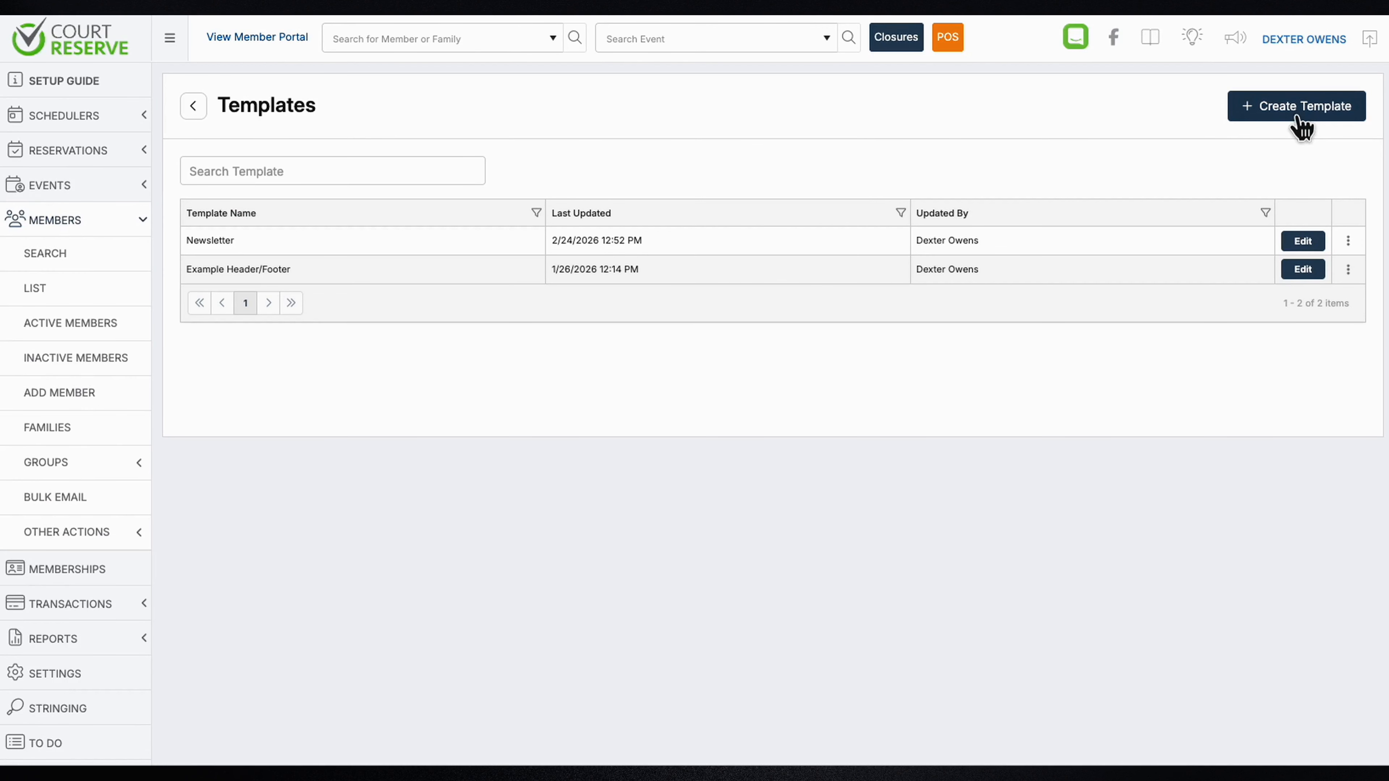
pyautogui.click(1302, 241)
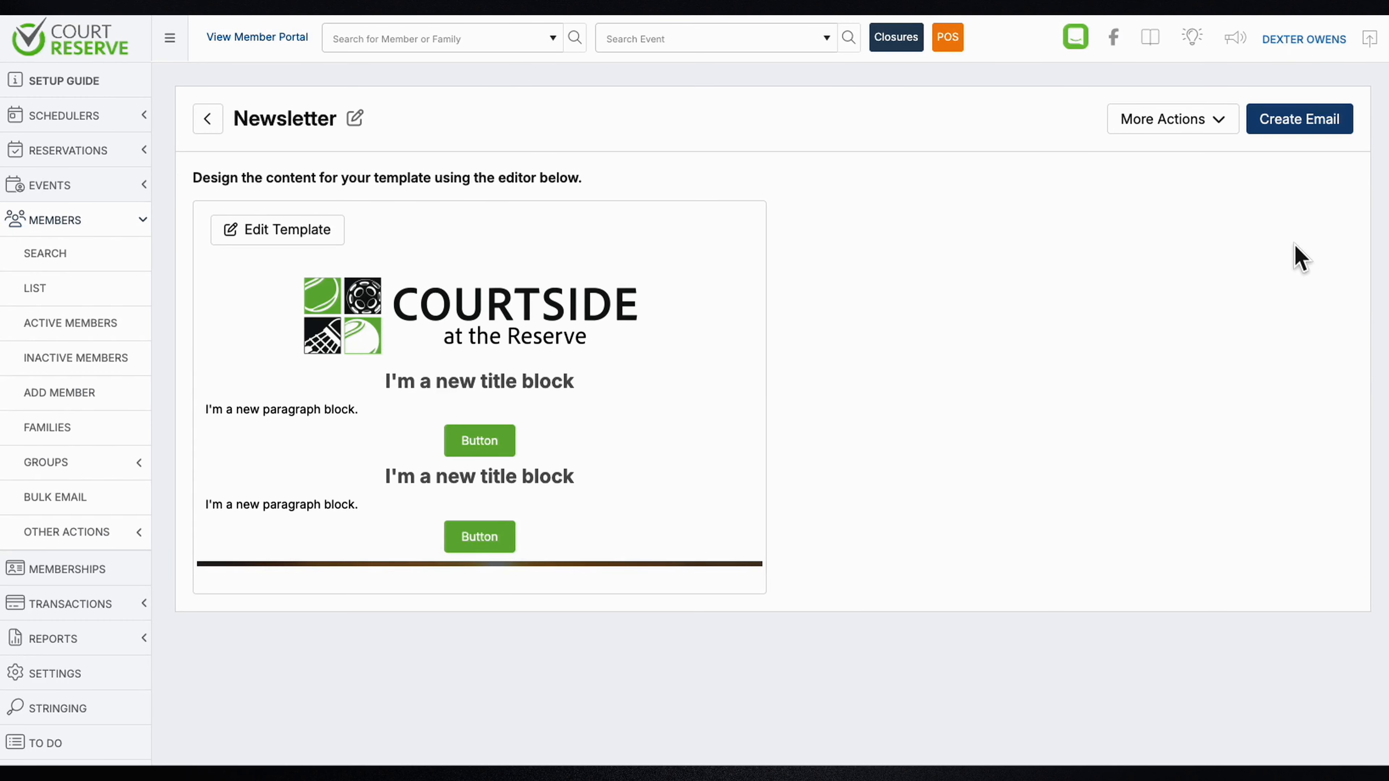
pyautogui.click(207, 119)
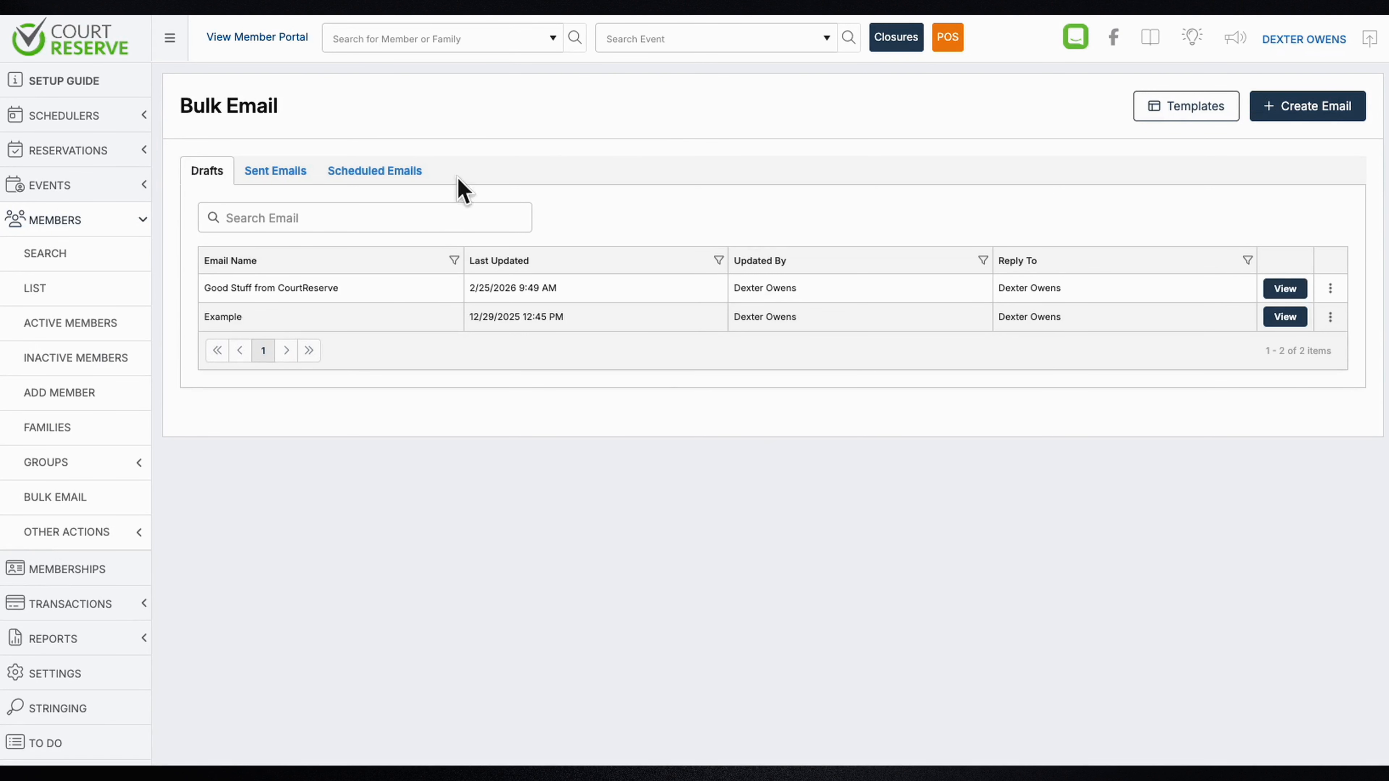
# Open the report of the sent email "Sent Example", and examine its unique opens and the notify option for those recipients.
pyautogui.click(278, 174)
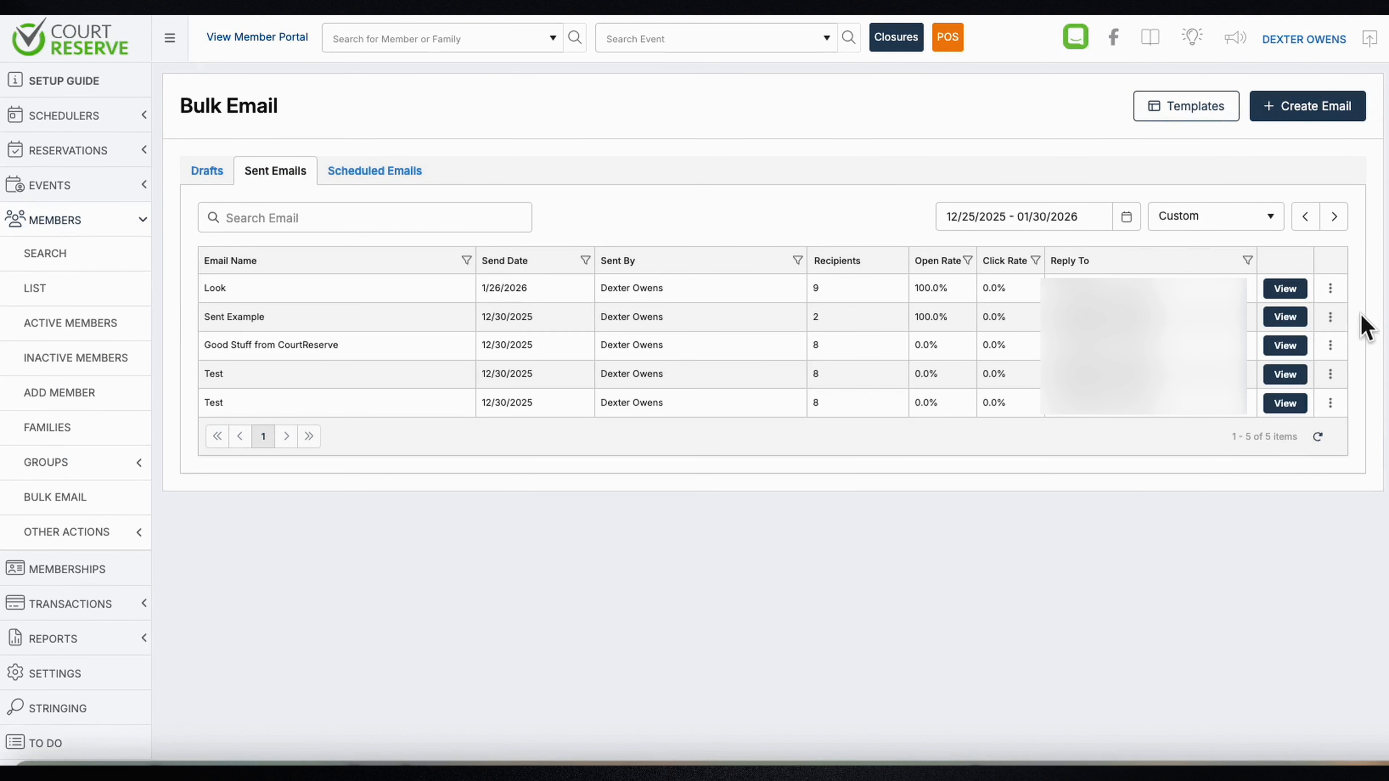
pyautogui.click(1285, 317)
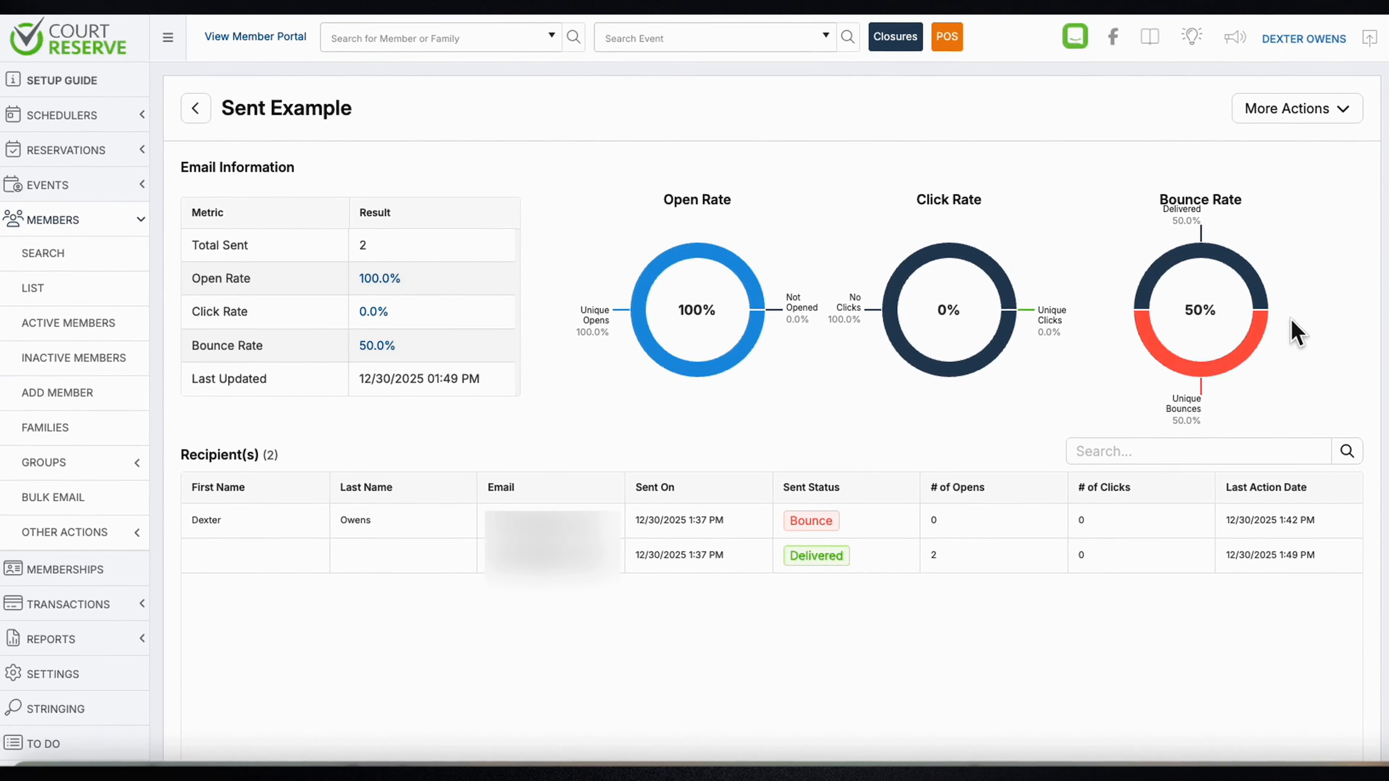
pyautogui.click(378, 278)
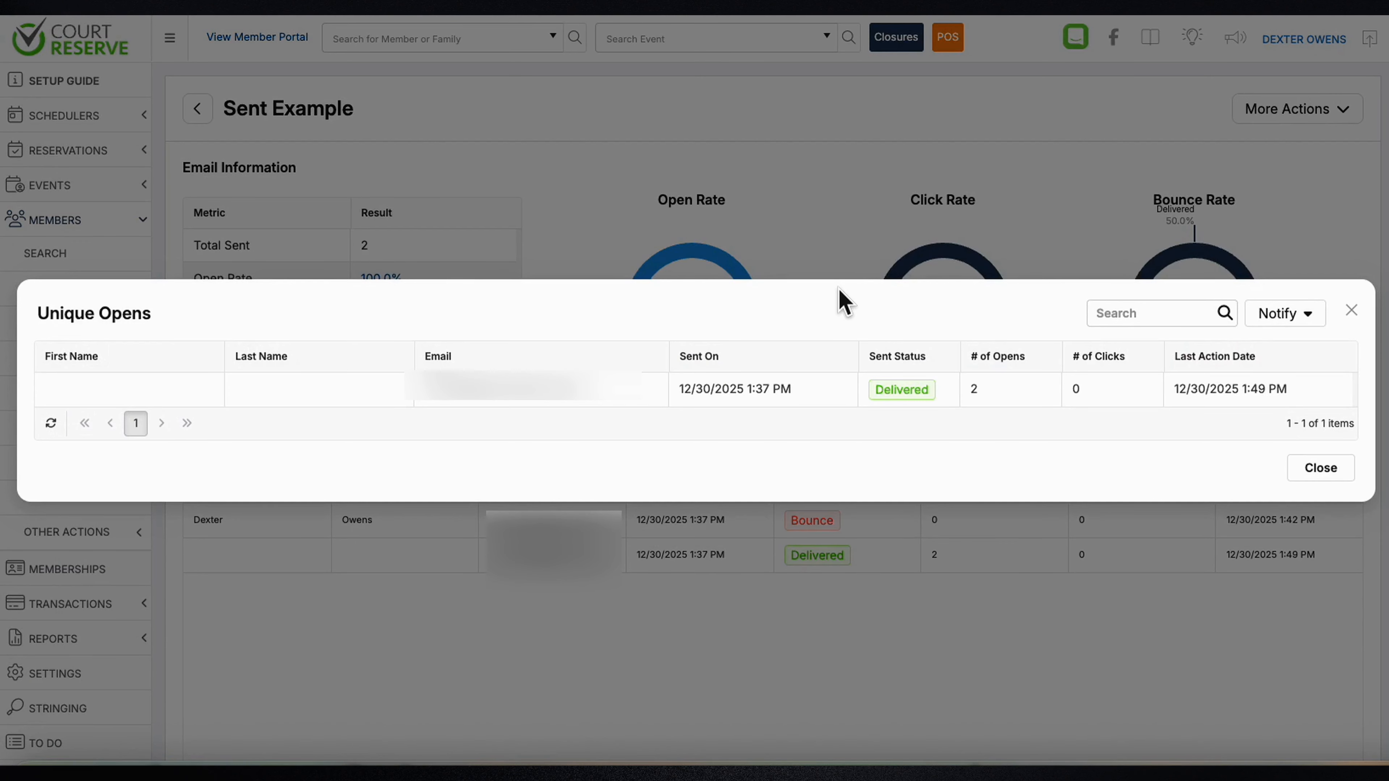
pyautogui.click(1255, 311)
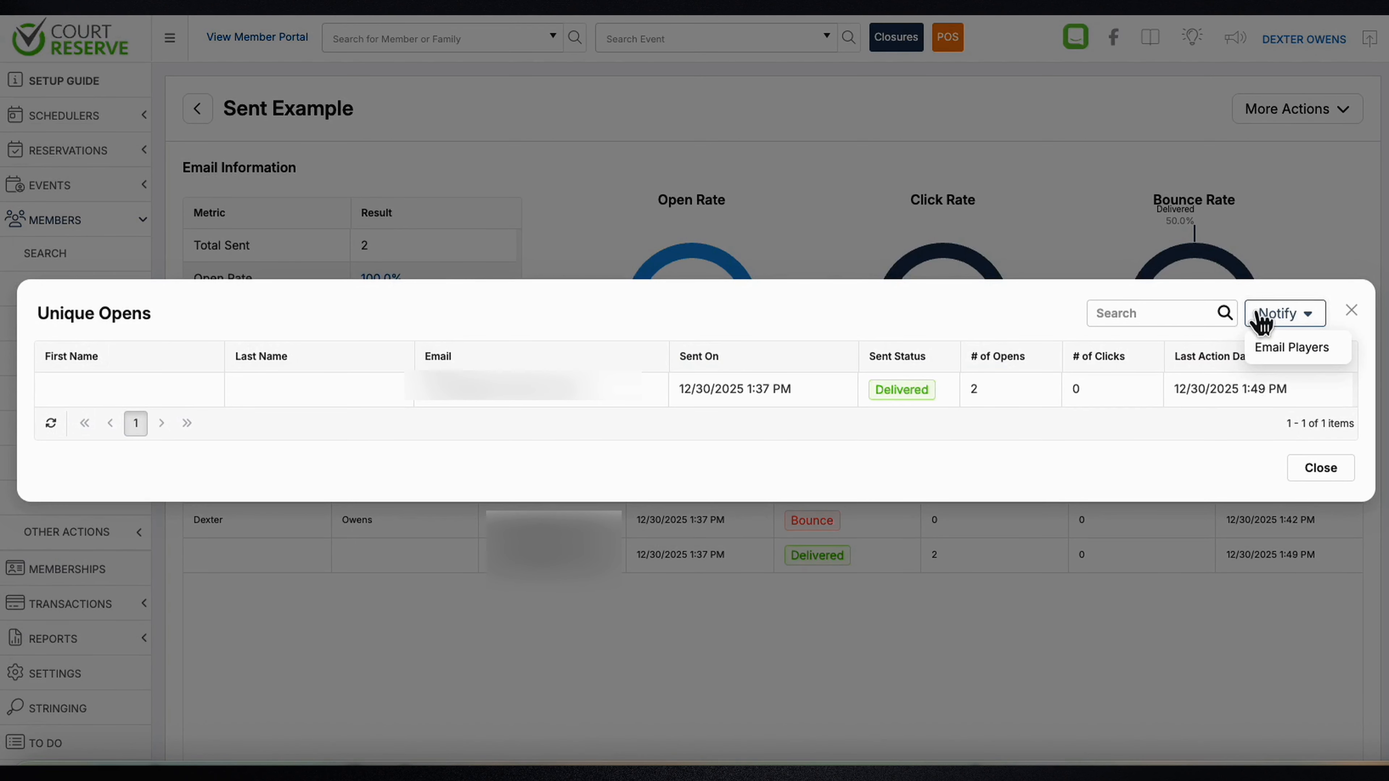
pyautogui.click(1323, 470)
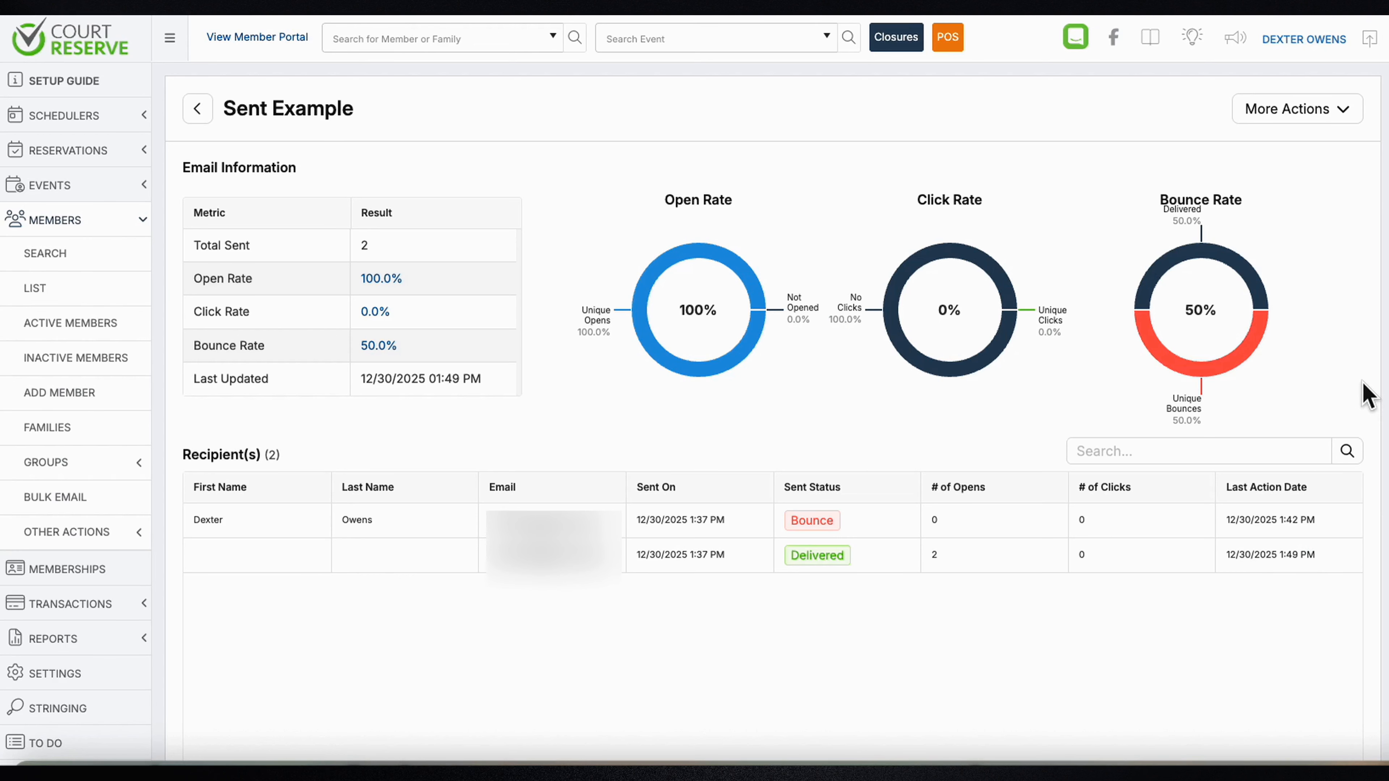
# Review the content of the sent email, and check the duplicate and template actions for "Sent Example" in the sent emails list.
pyautogui.scroll(-20, 1366, 394)
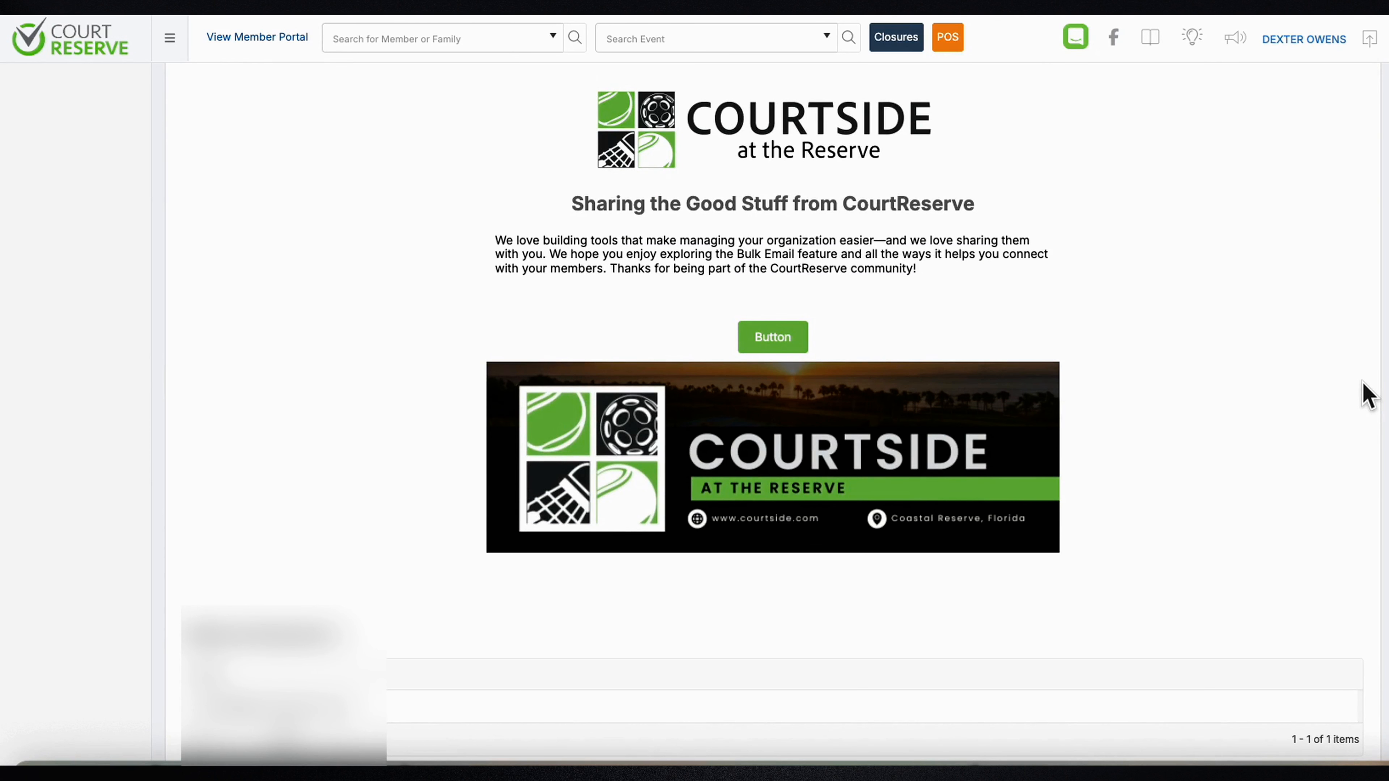
pyautogui.scroll(-2, 1366, 394)
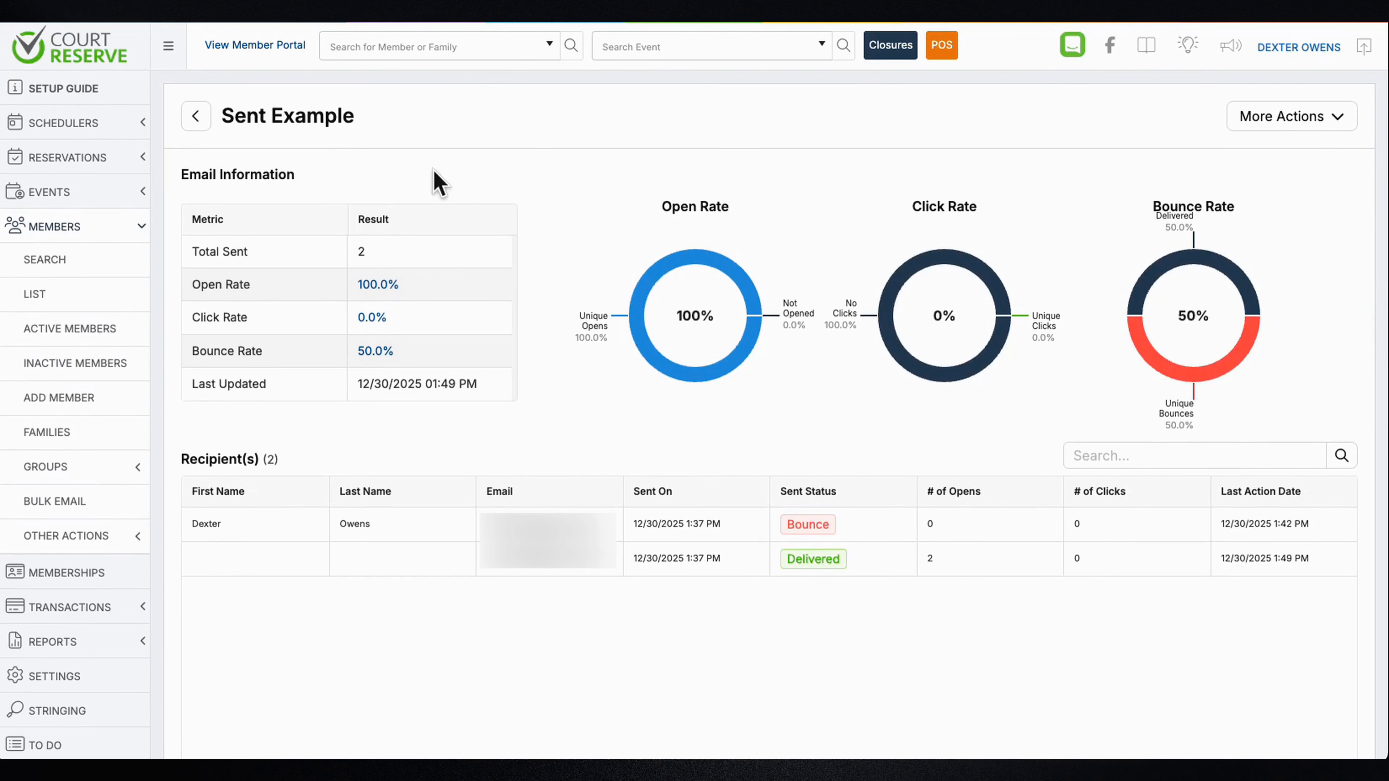
pyautogui.click(196, 116)
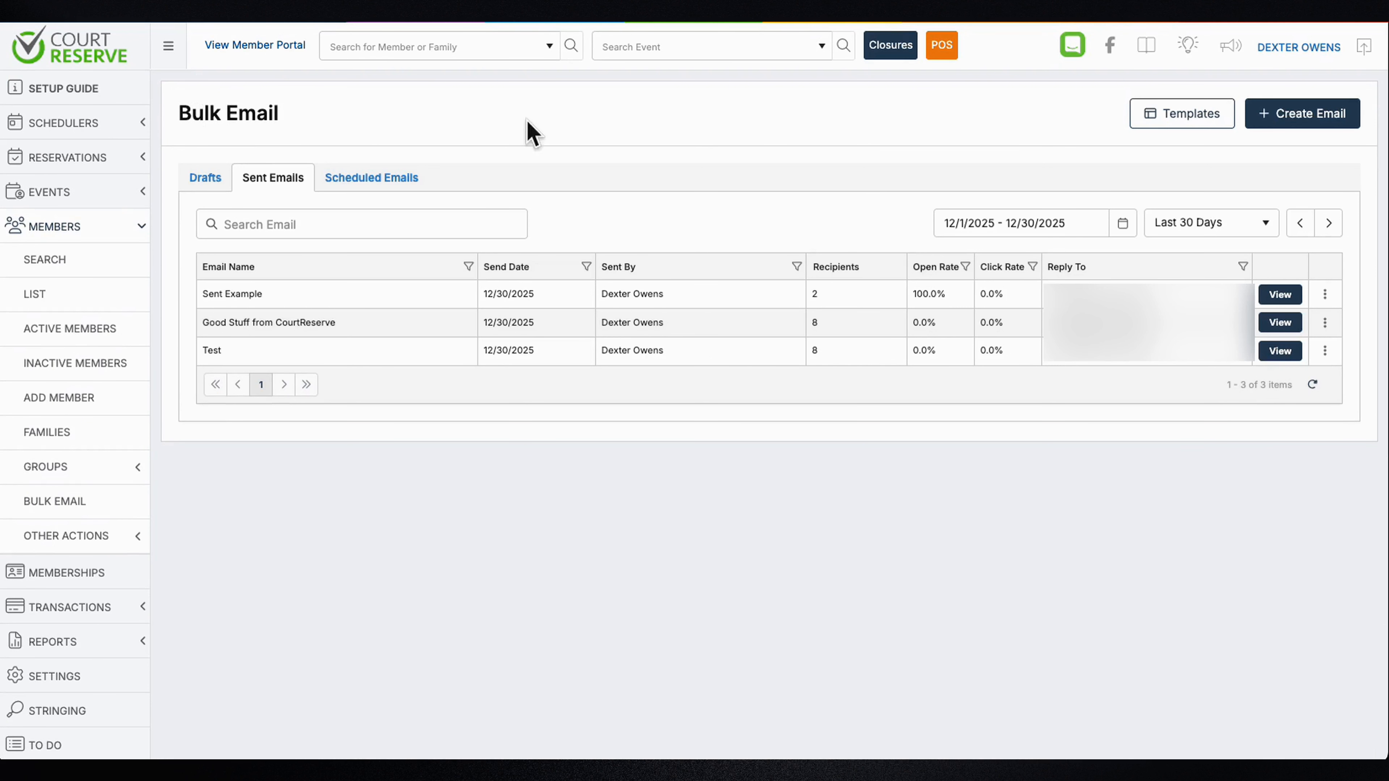
pyautogui.click(1324, 295)
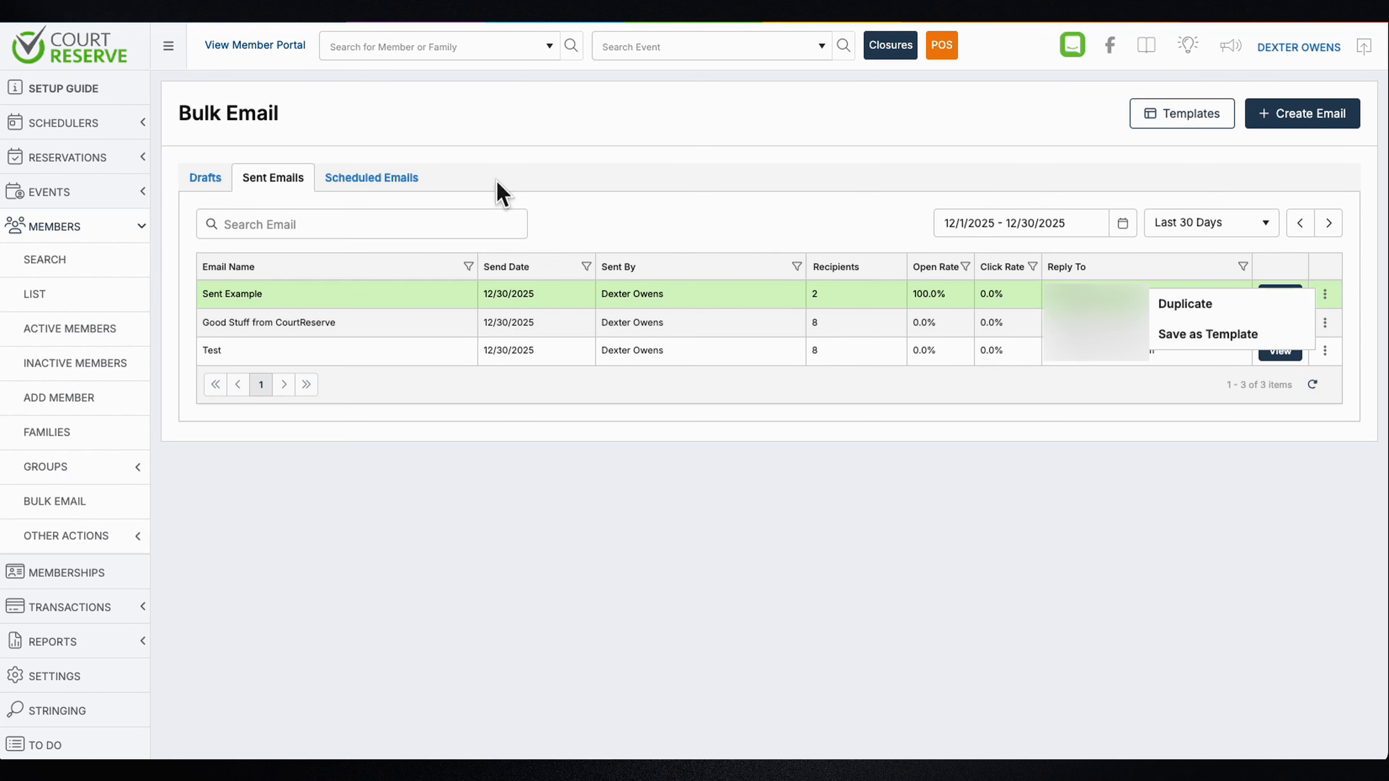
# Reschedule the scheduled email "Test" to 12/31/2025 at 6:00 pm, save the change, and return to the scheduled emails list.
pyautogui.click(386, 181)
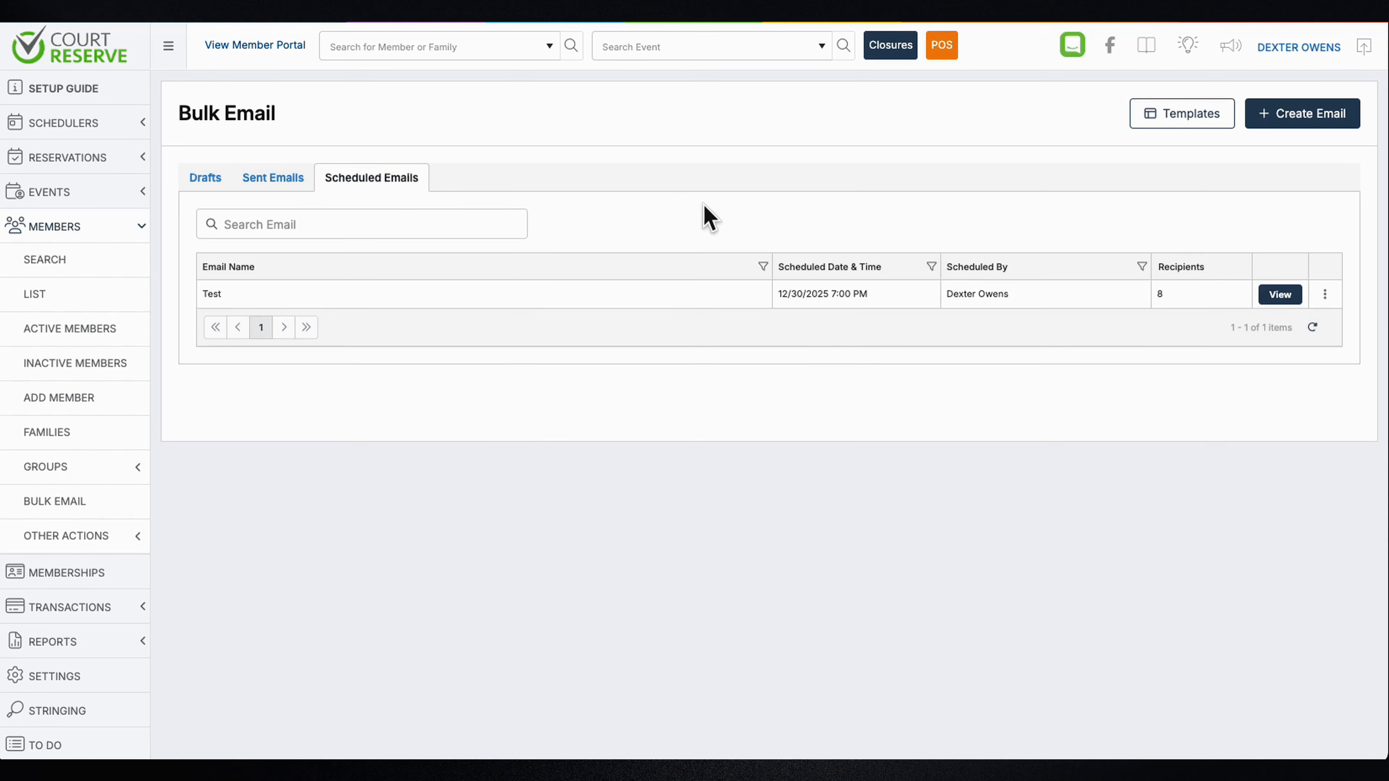
pyautogui.click(1279, 296)
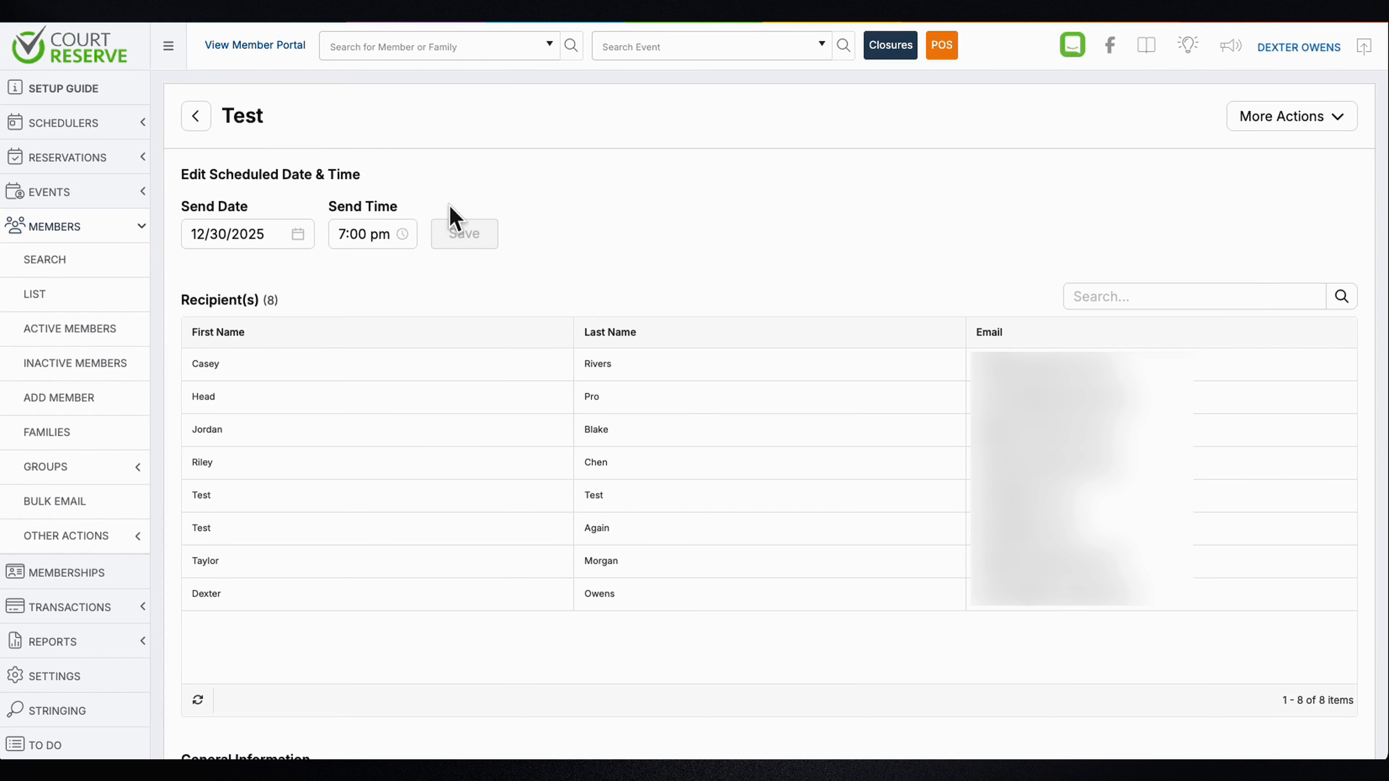
pyautogui.click(310, 234)
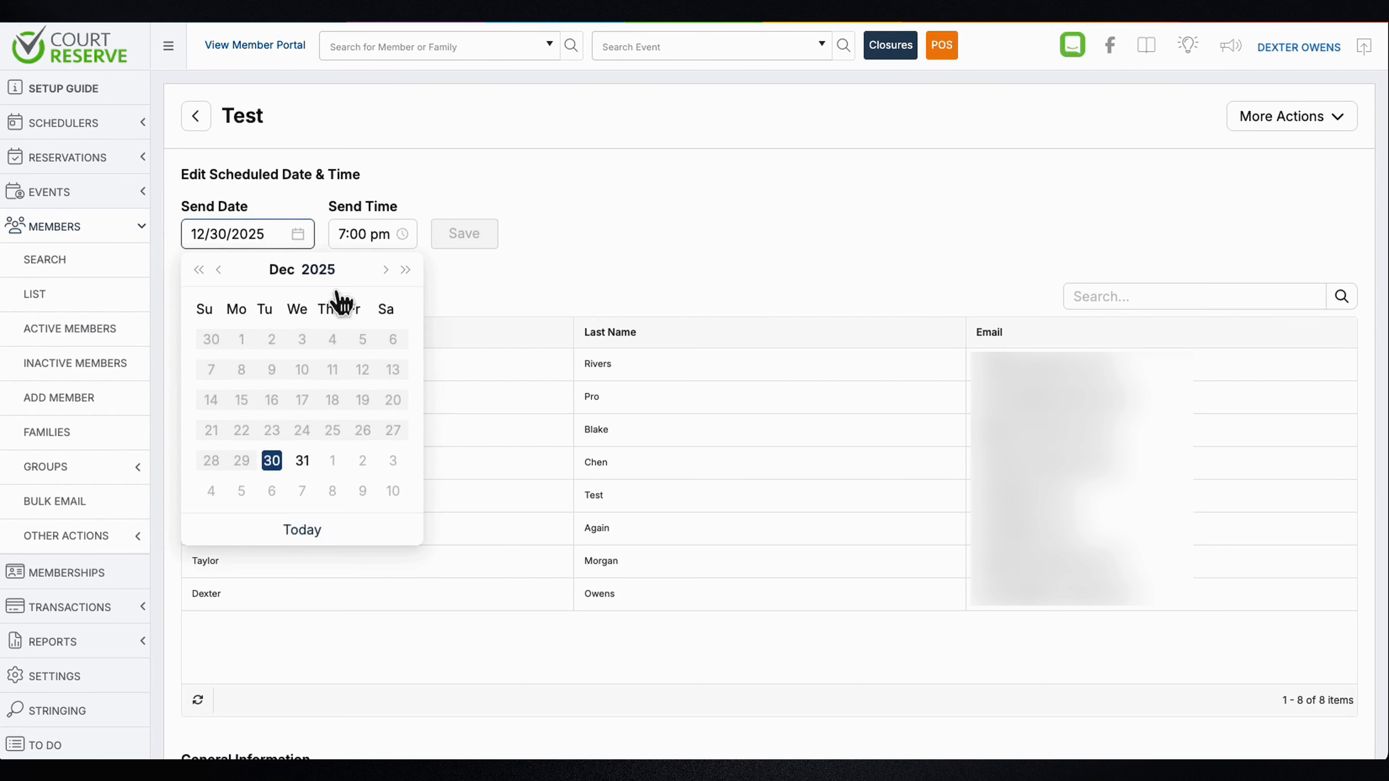
pyautogui.click(303, 461)
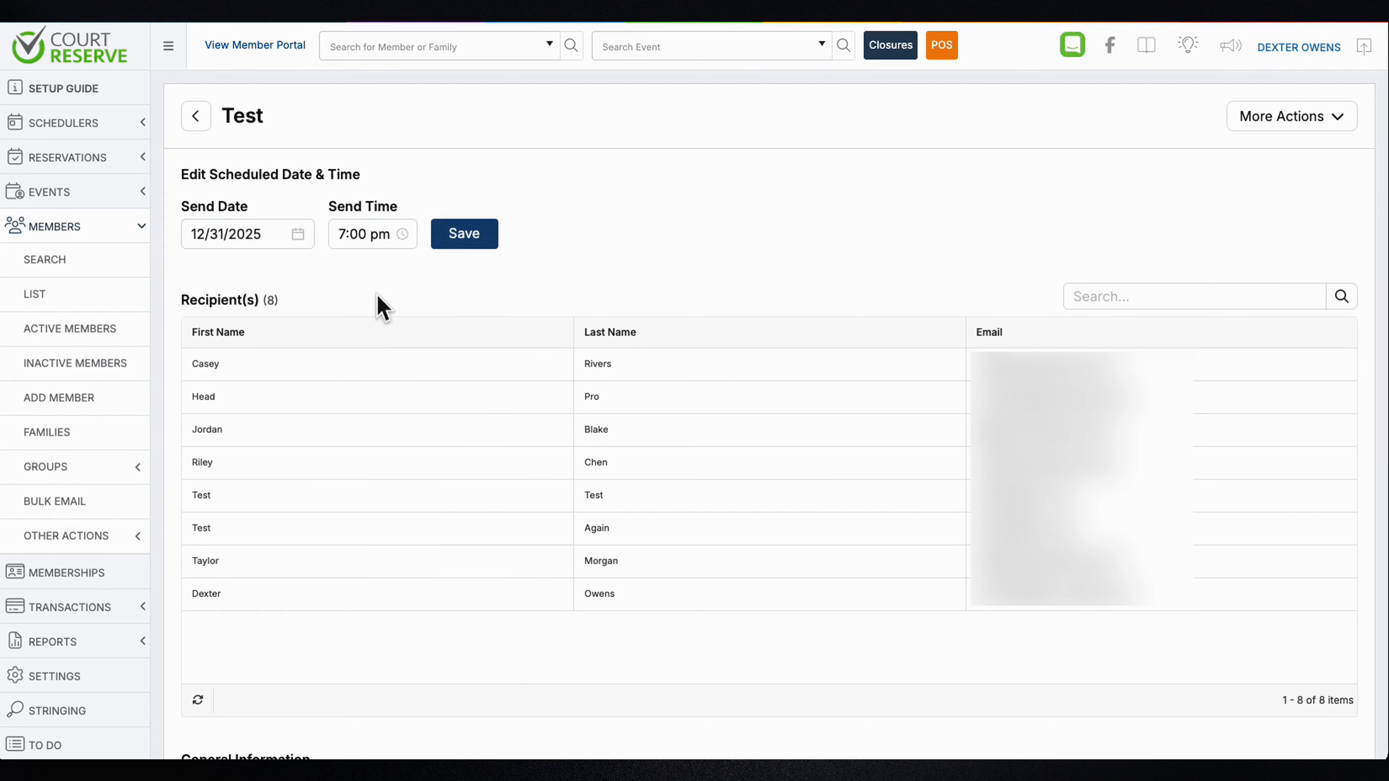
pyautogui.click(375, 238)
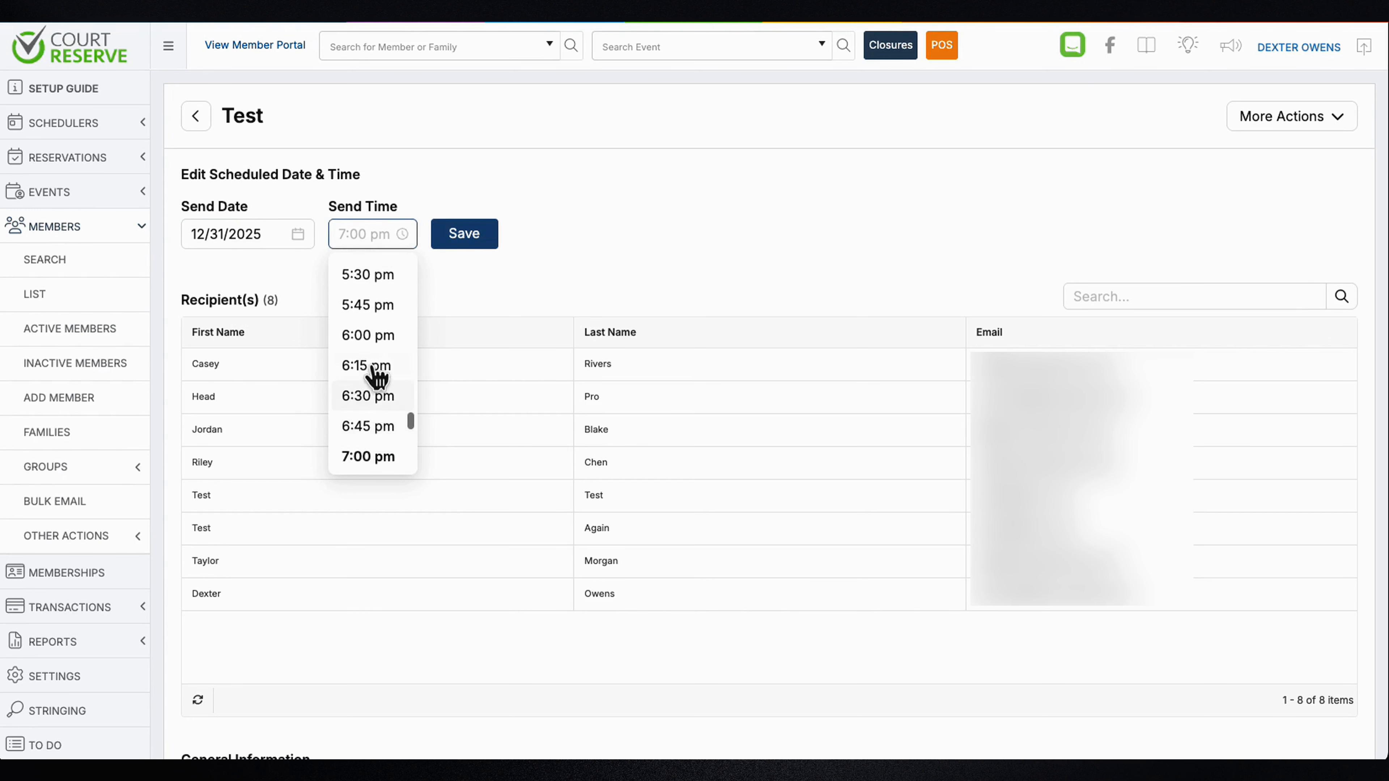
pyautogui.click(369, 338)
pyautogui.click(457, 235)
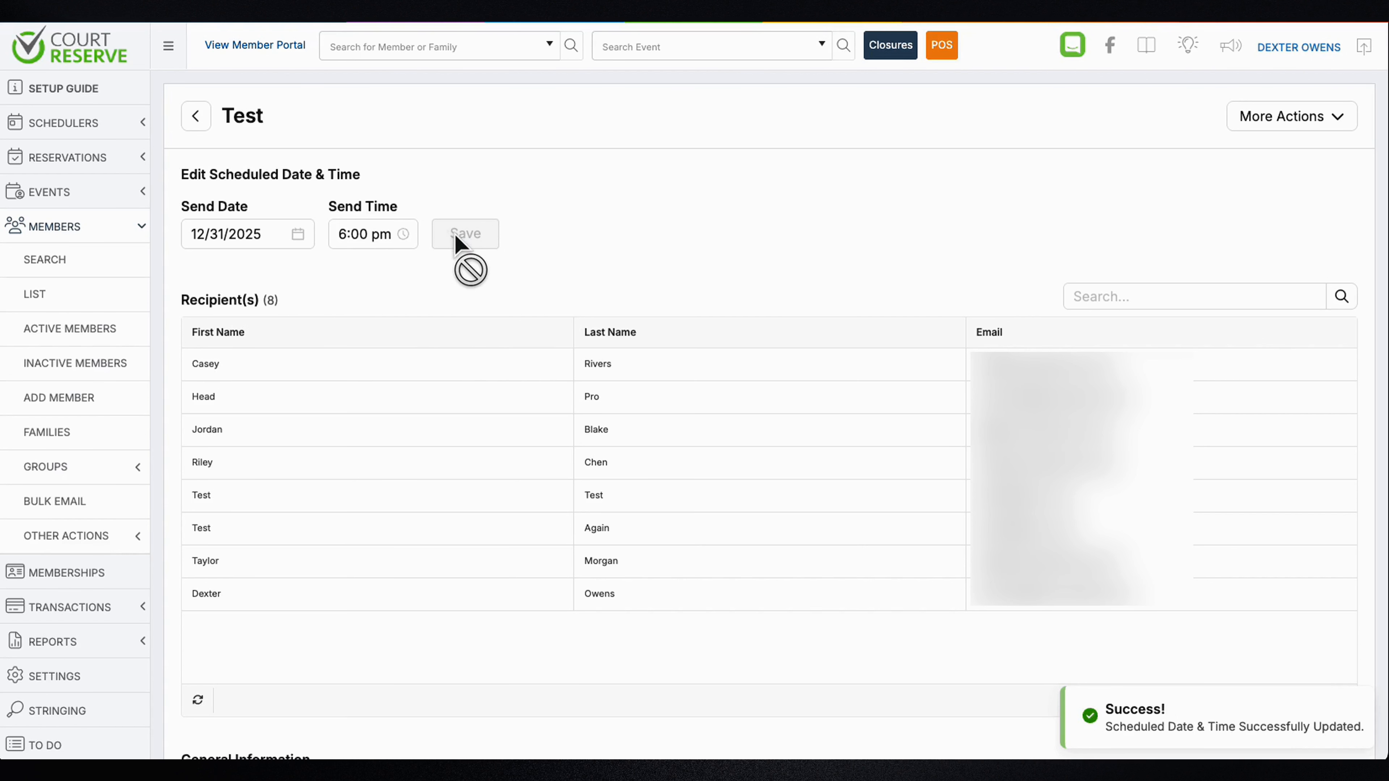
pyautogui.click(191, 126)
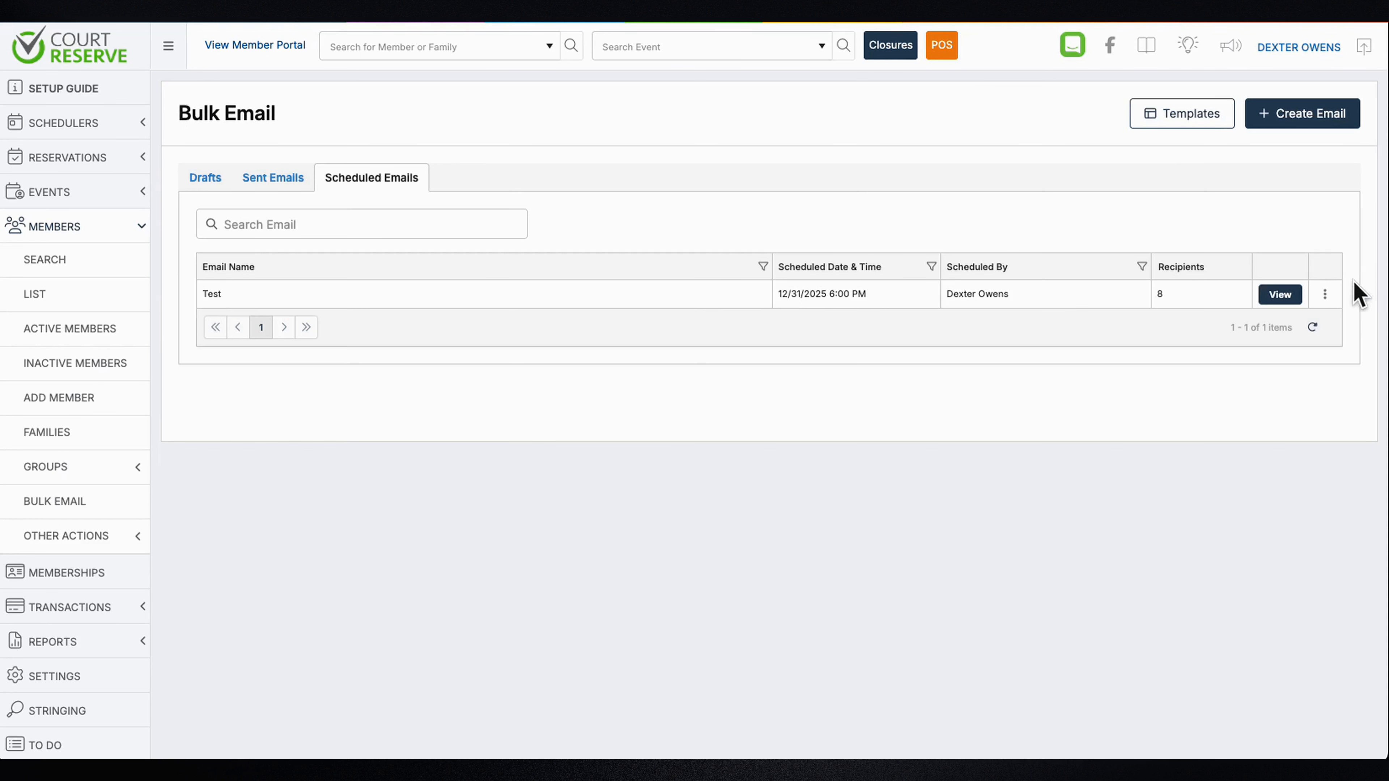
# Review the reschedule, send-now and cancel-schedule dialogs for the scheduled email "Test", closing each one without applying it.
pyautogui.click(1326, 296)
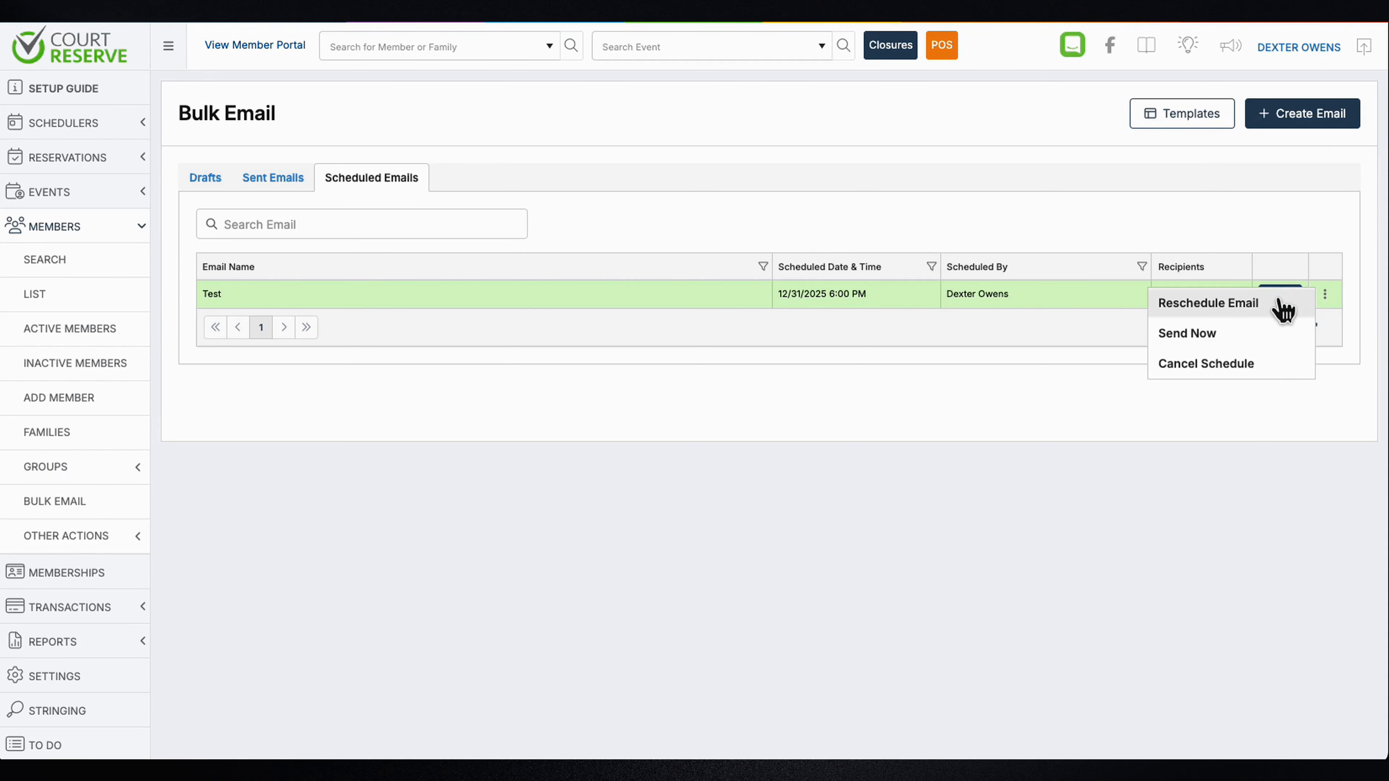
pyautogui.click(1209, 303)
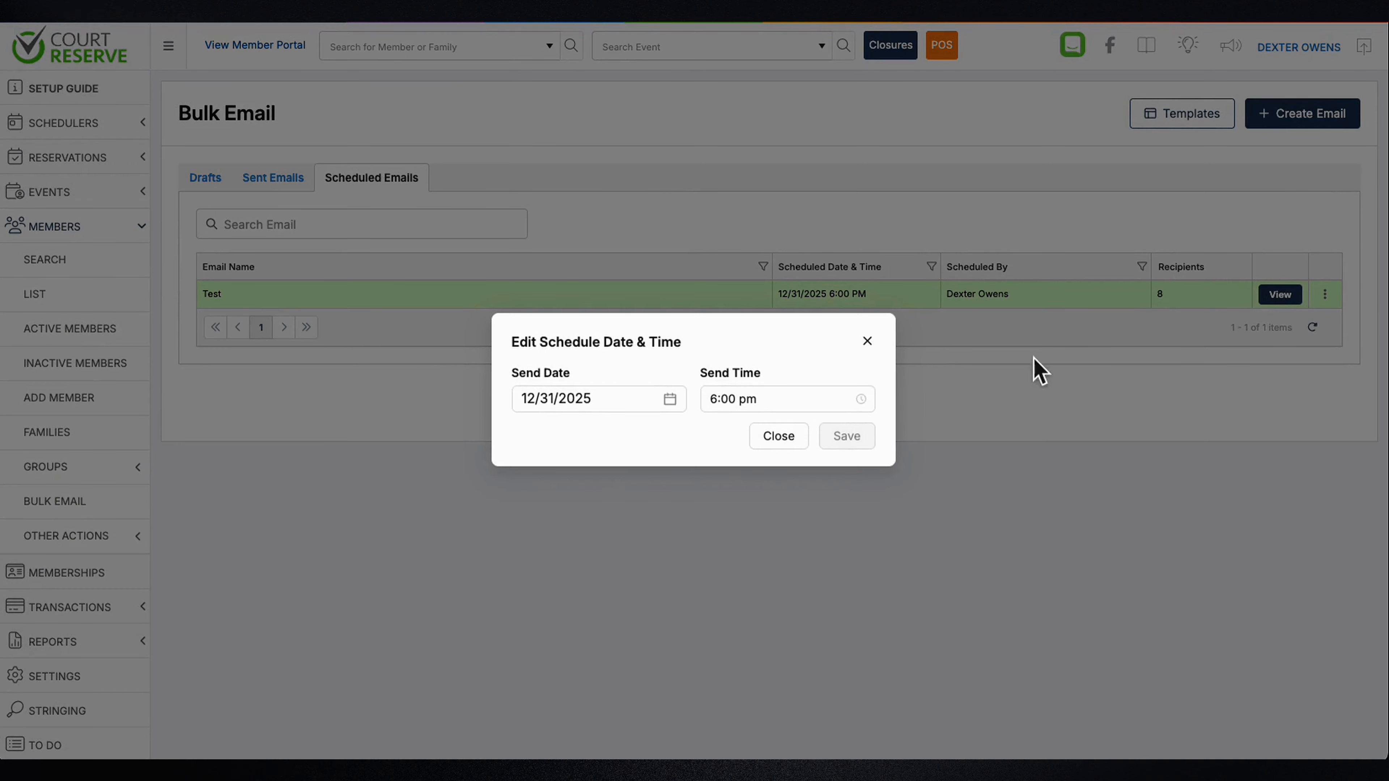
pyautogui.click(868, 341)
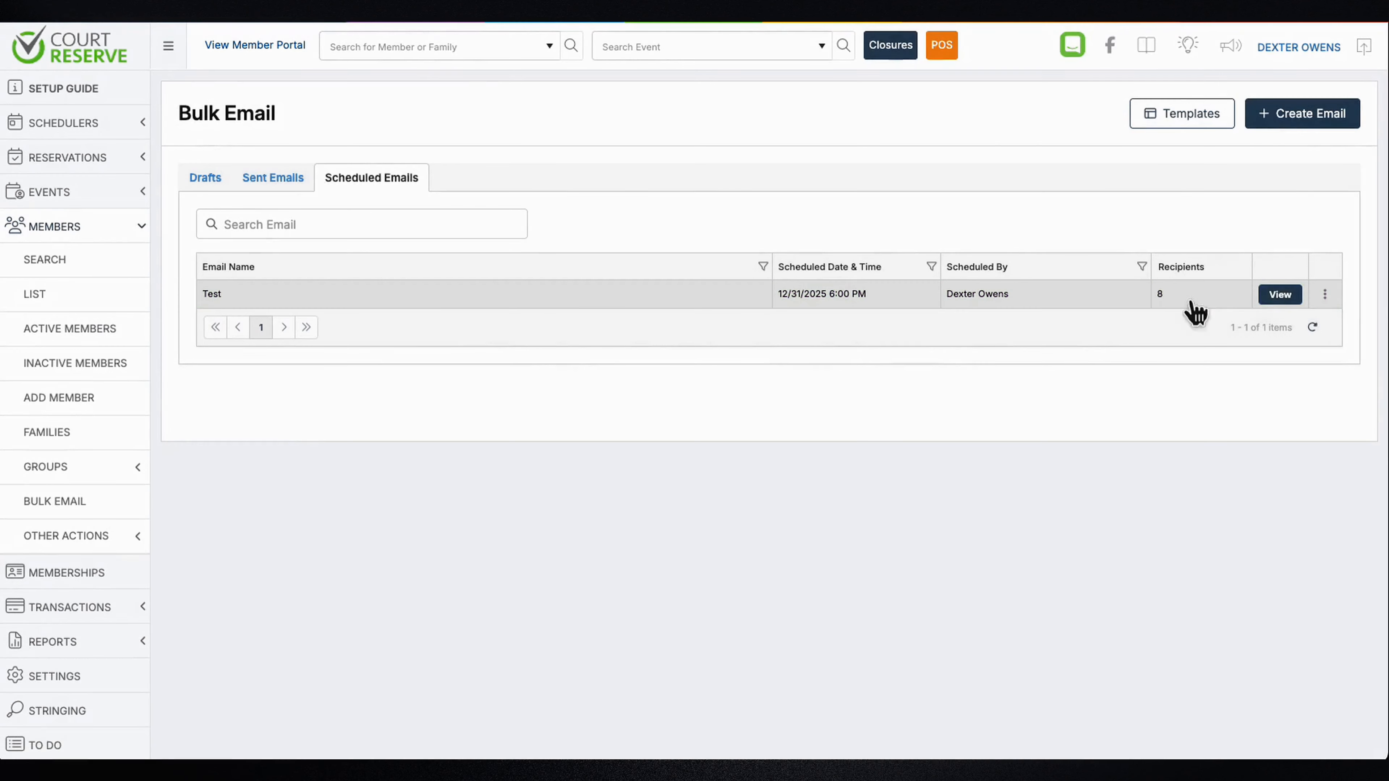
pyautogui.click(1326, 296)
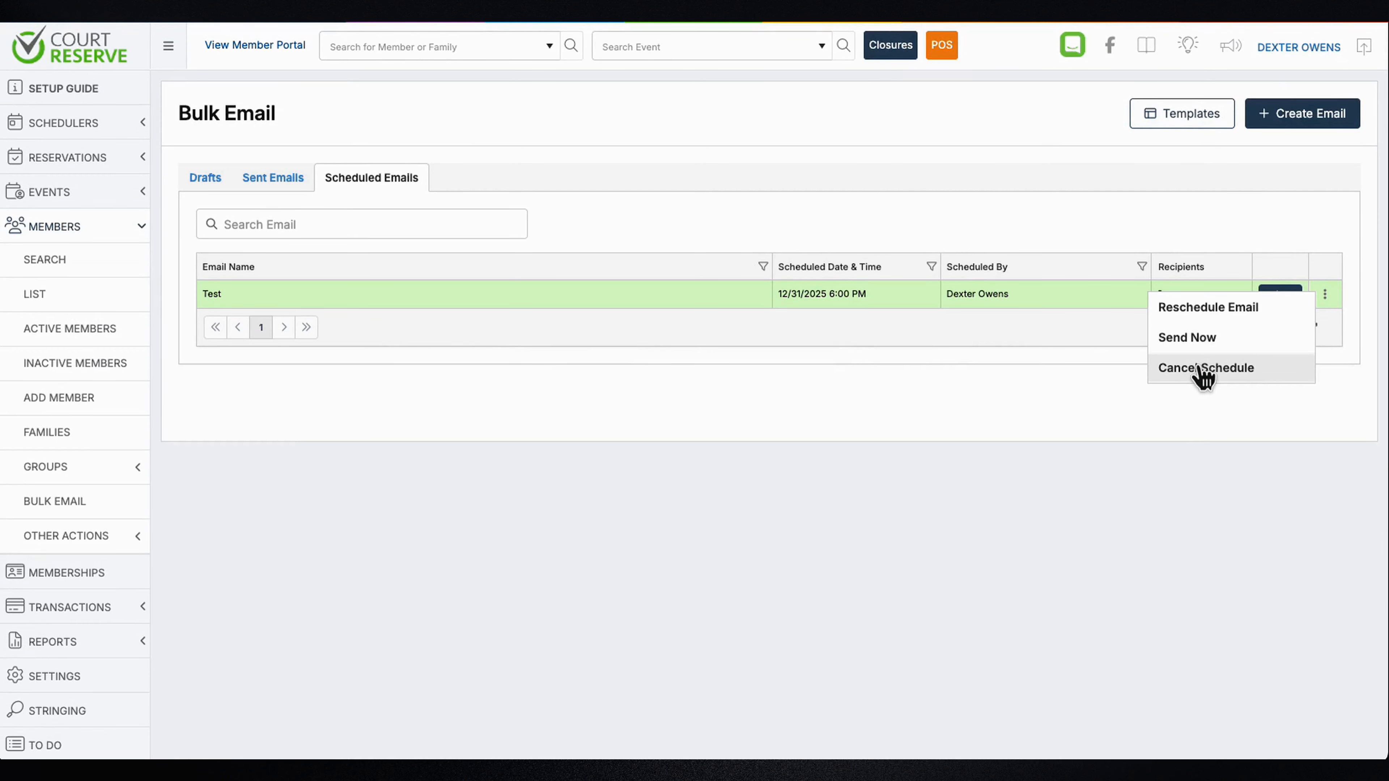
pyautogui.click(1201, 342)
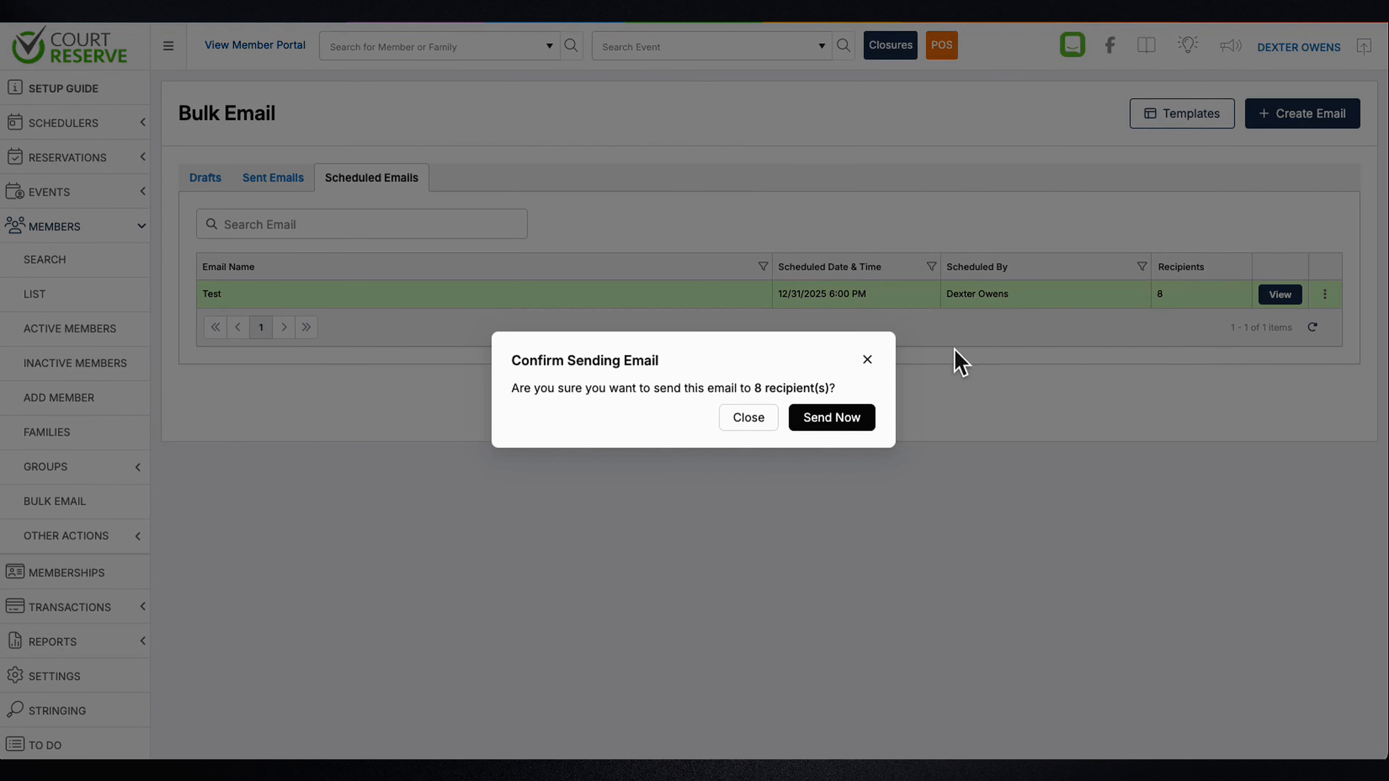
pyautogui.click(867, 361)
pyautogui.click(1325, 298)
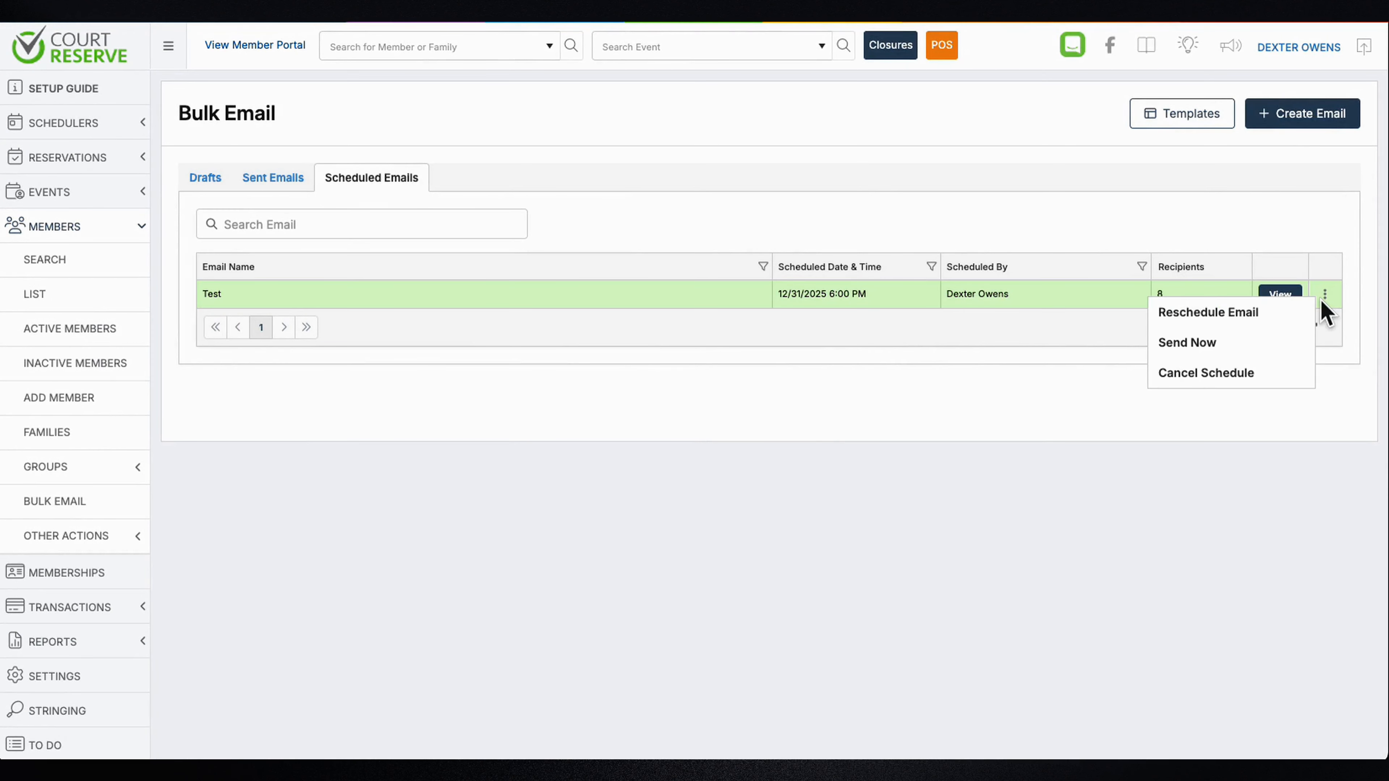
pyautogui.click(1234, 378)
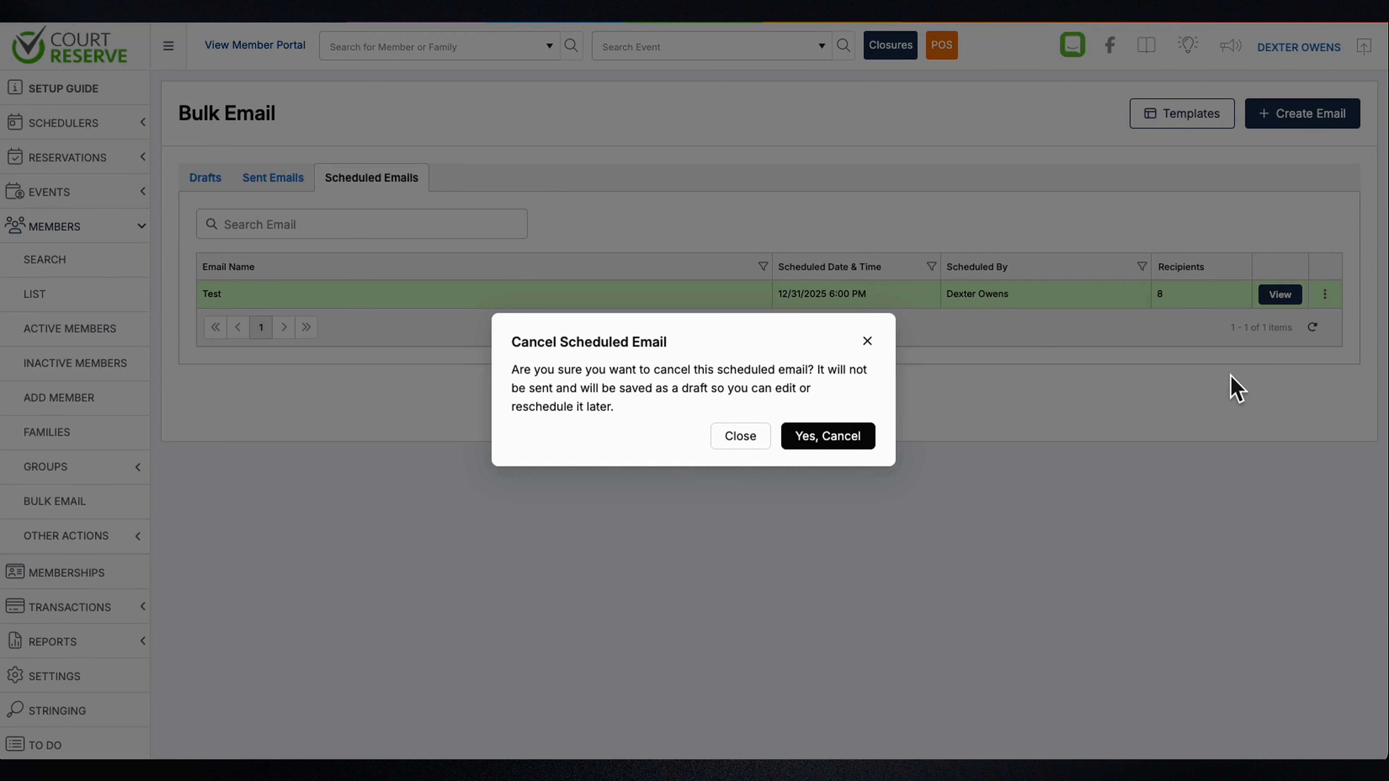
pyautogui.click(868, 342)
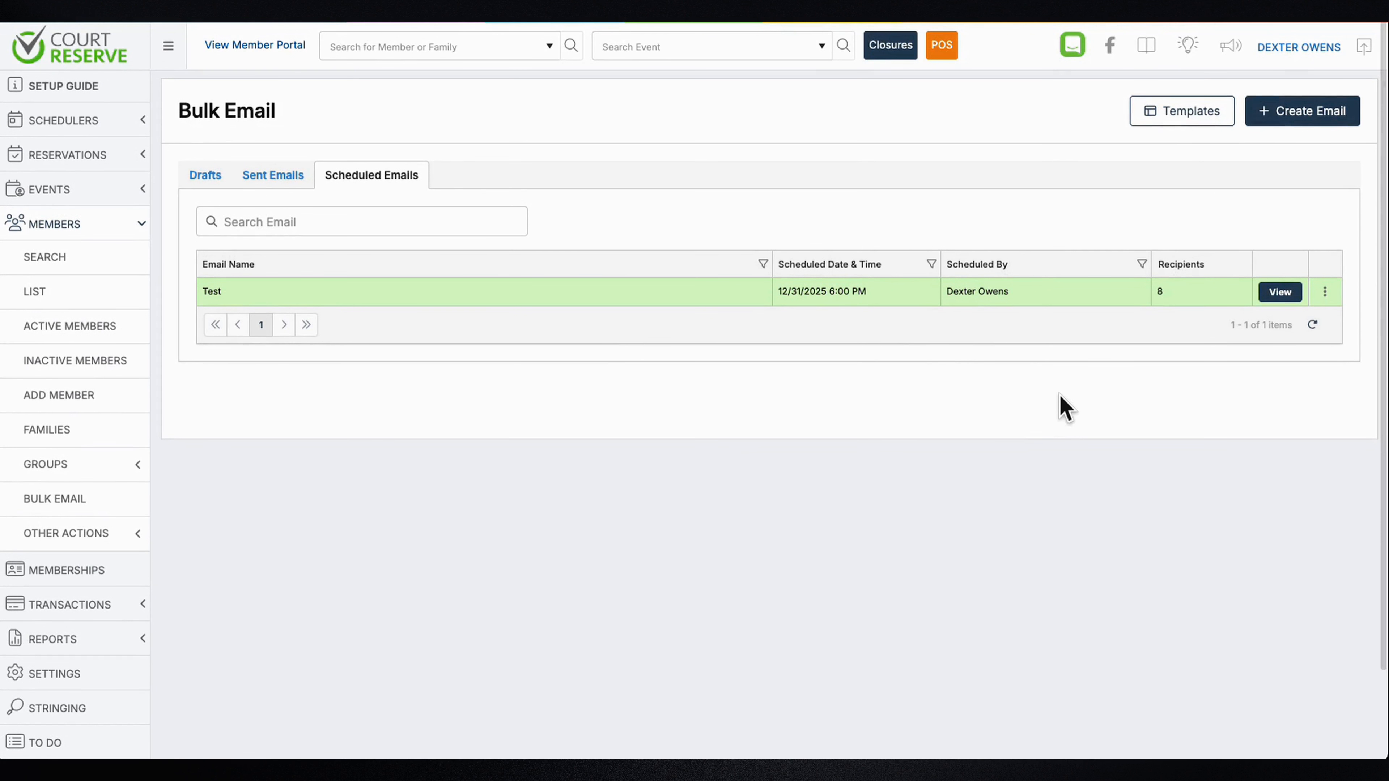